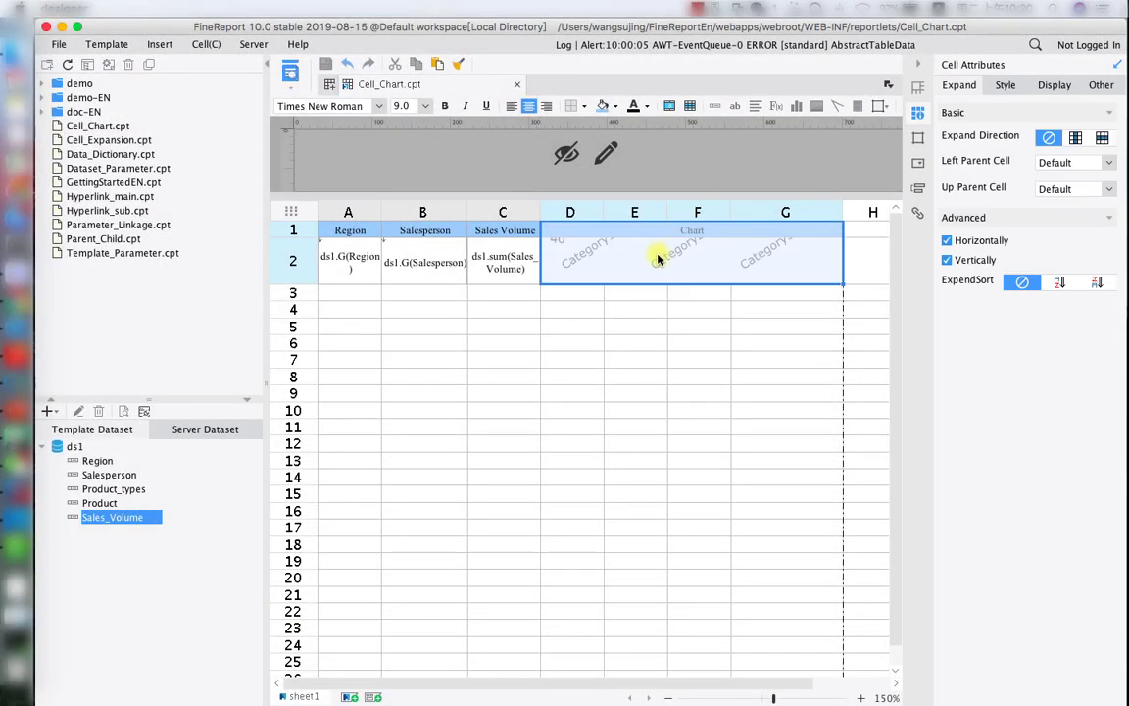
Clear everything from the chart cell in D1:G2.
right_click(657, 255)
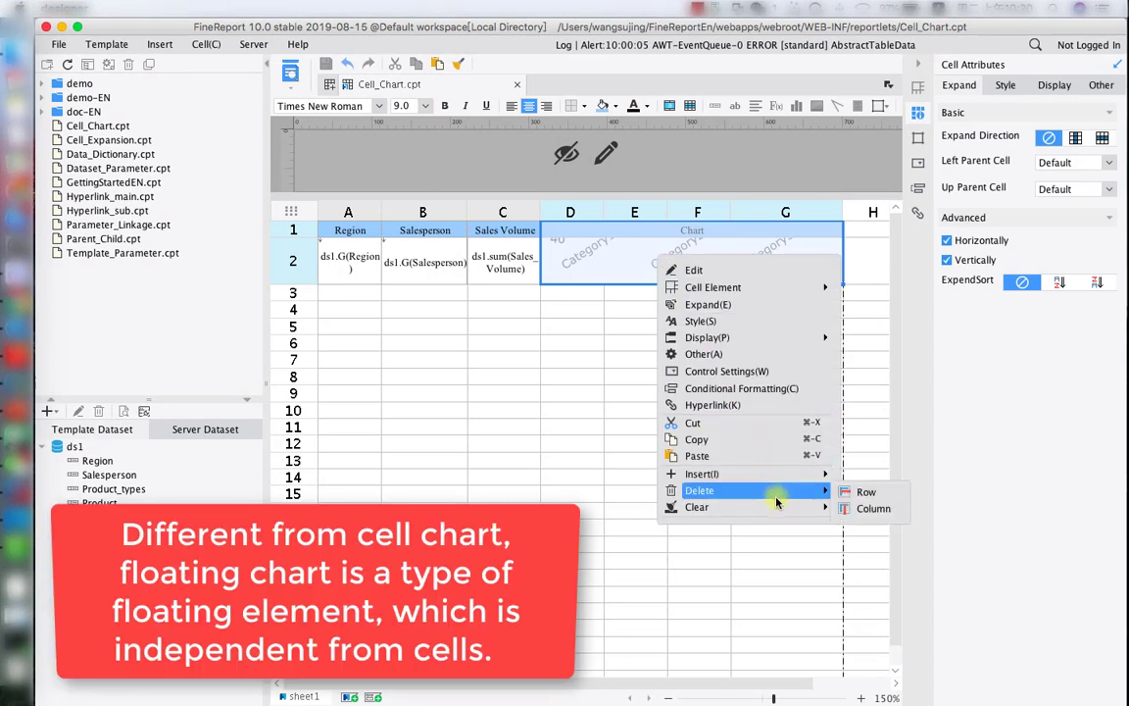
mouse_move(784, 507)
left_click(857, 506)
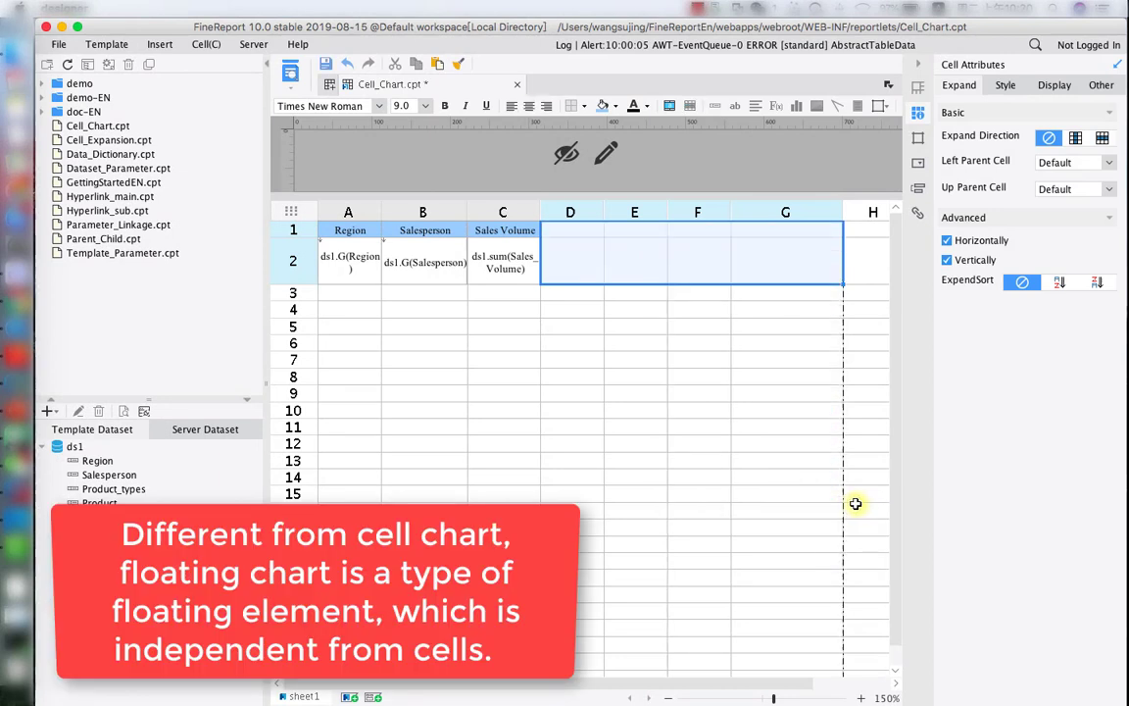
Save the template as Float_Chart.cpt.
left_click(59, 45)
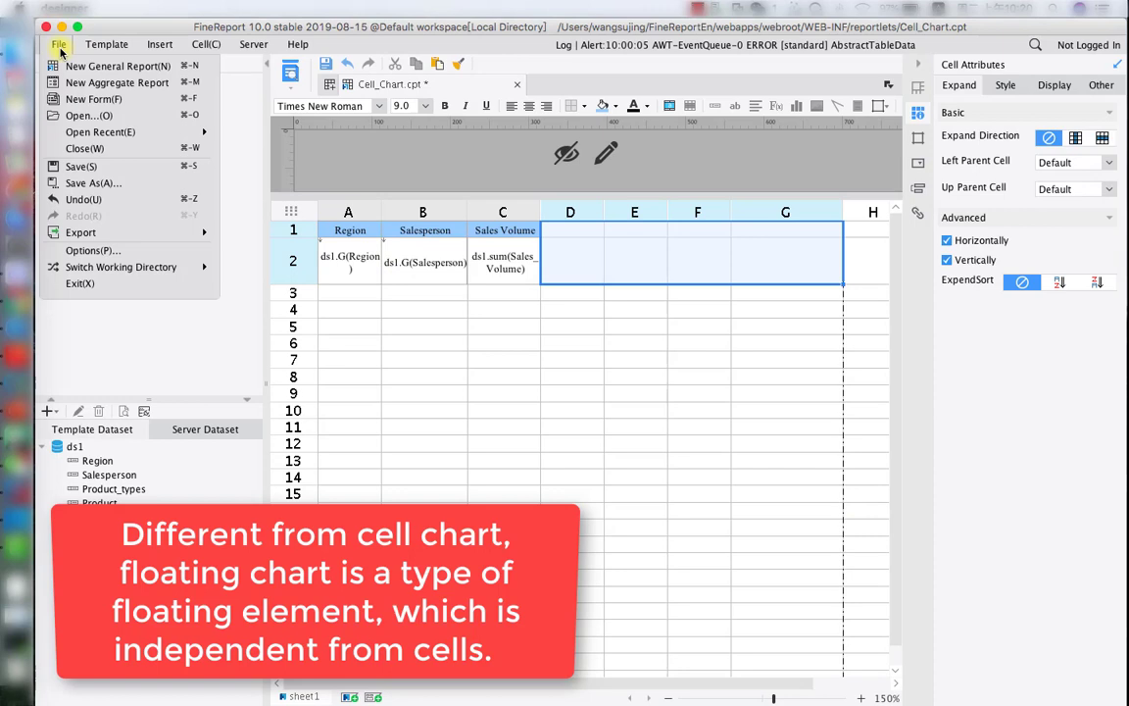
left_click(88, 167)
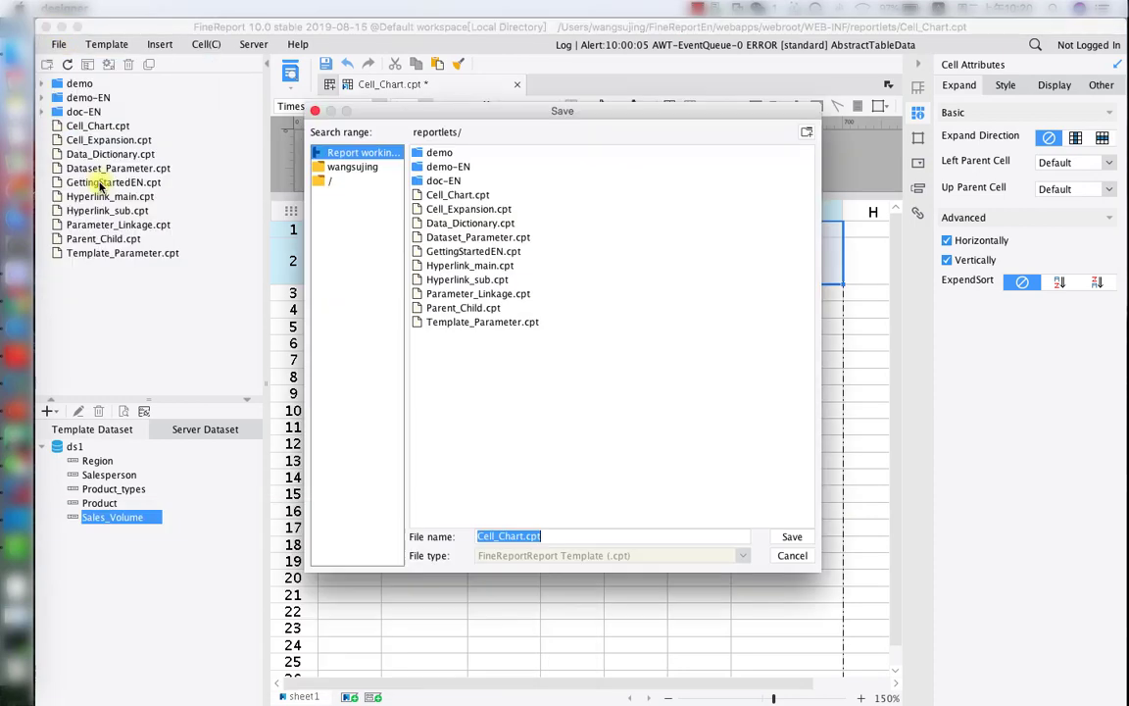
left_click(494, 537)
key("BackSpace")
key("BackSpace")
key("BackSpace")
key("BackSpace")
key("BackSpace")
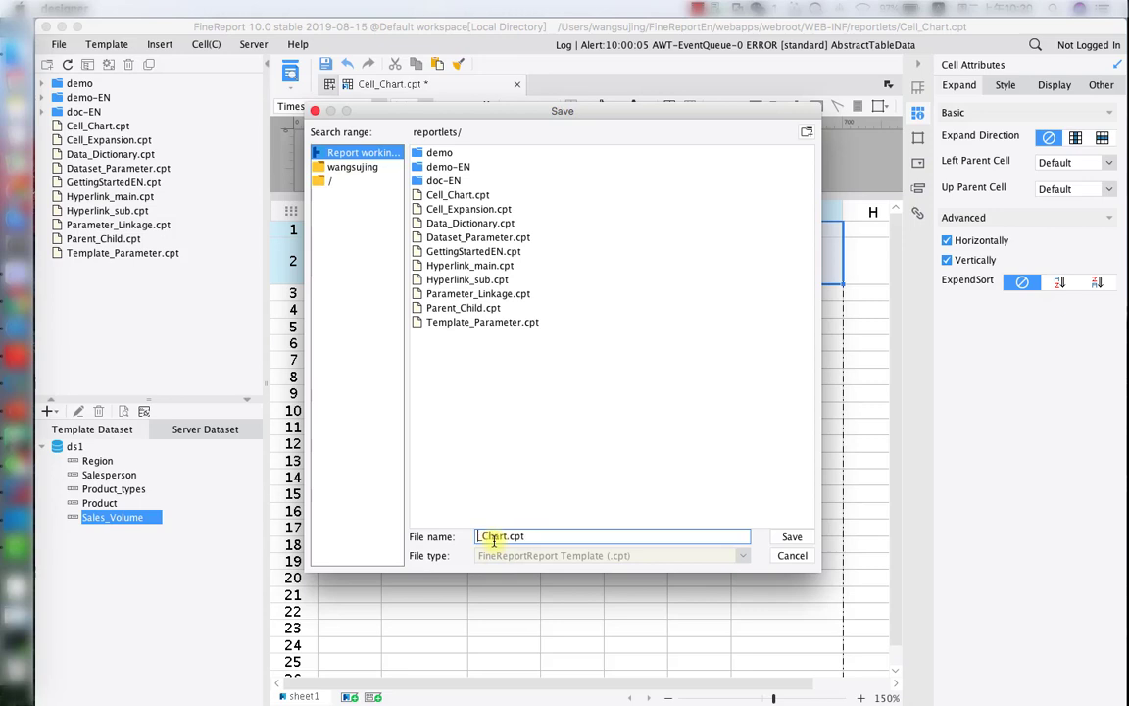
type("Flow_")
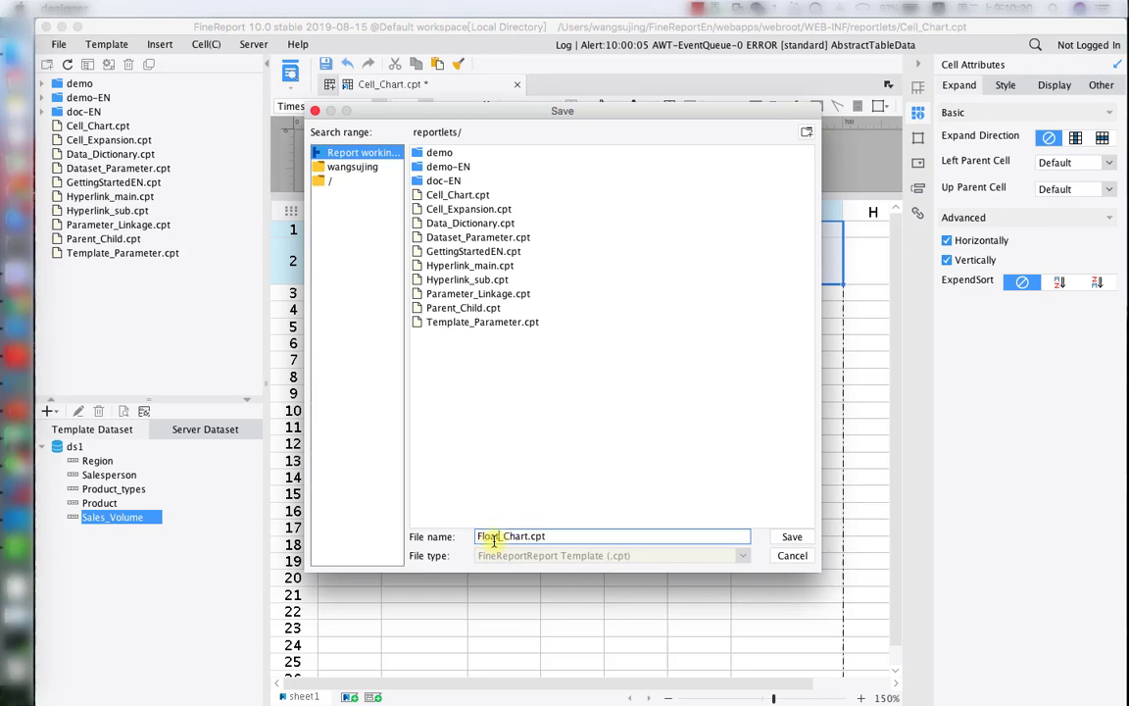
left_click(792, 536)
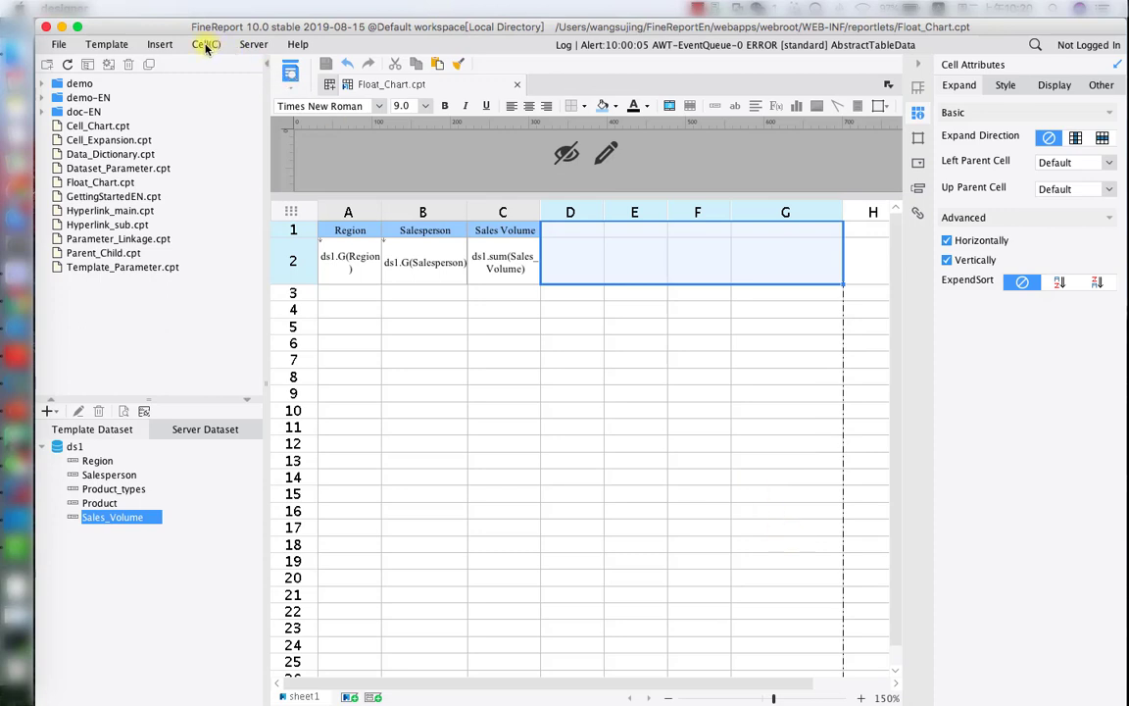
Insert a floating chart of type Column over the sheet.
left_click(159, 44)
mouse_move(191, 86)
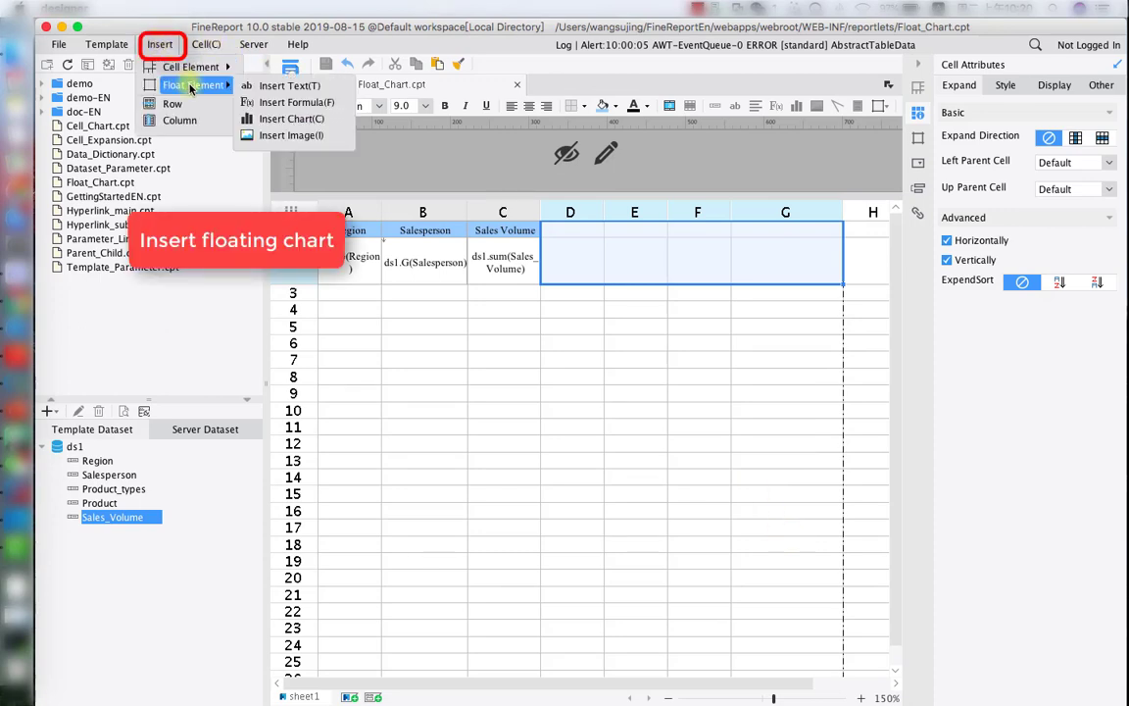
left_click(310, 125)
left_click(361, 186)
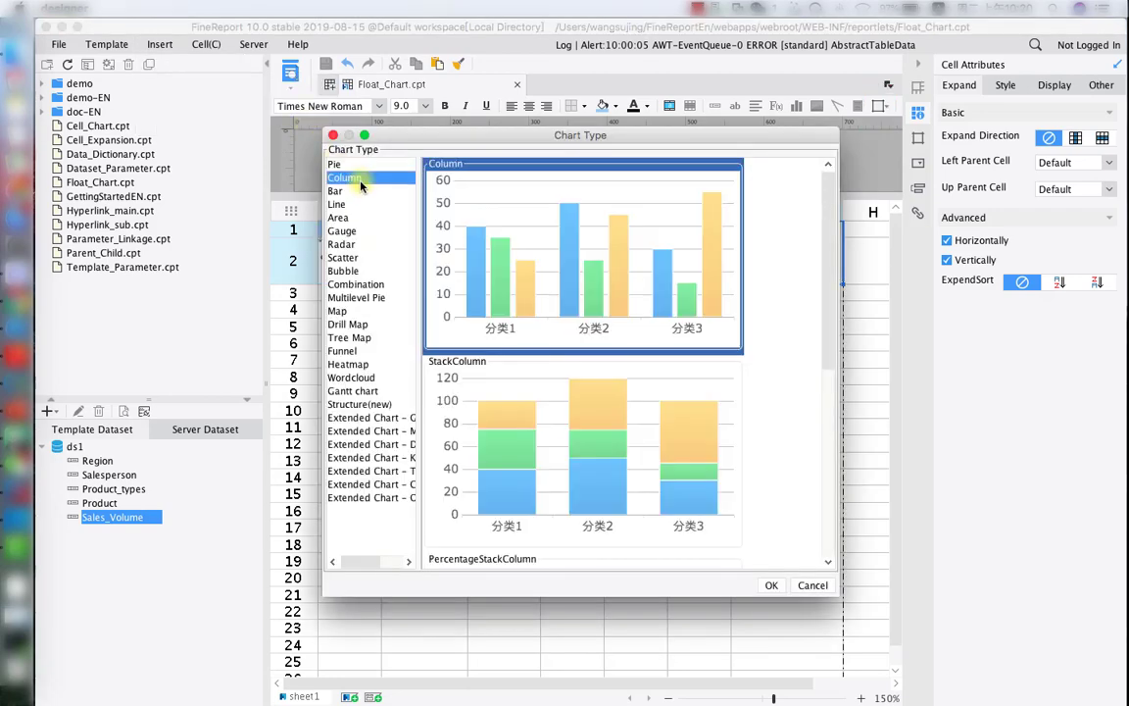
left_click(771, 585)
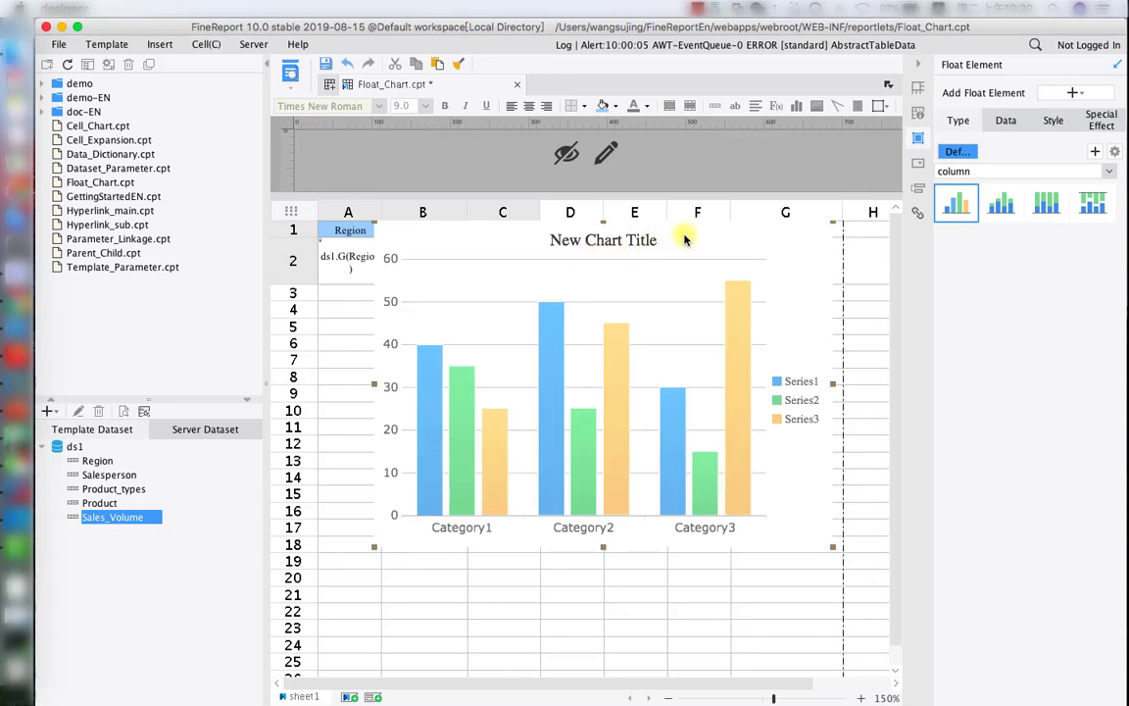
Move the floating chart below row 3 and show its Data settings.
left_click_drag(680, 244, 657, 334)
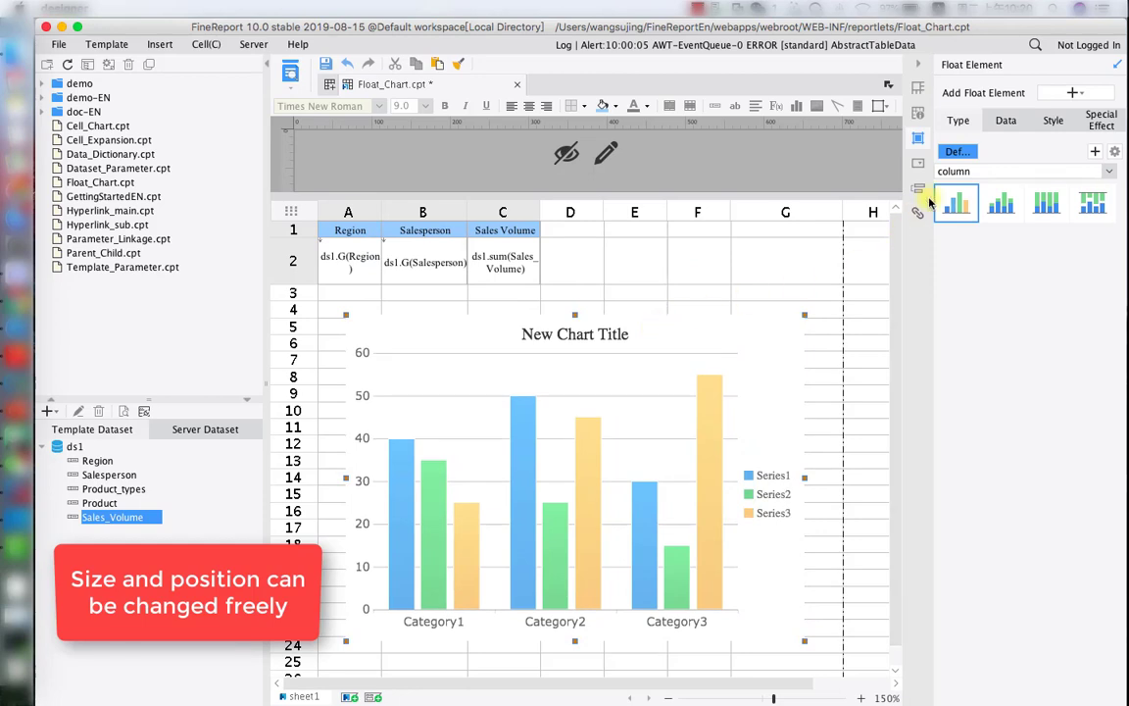
left_click(1005, 124)
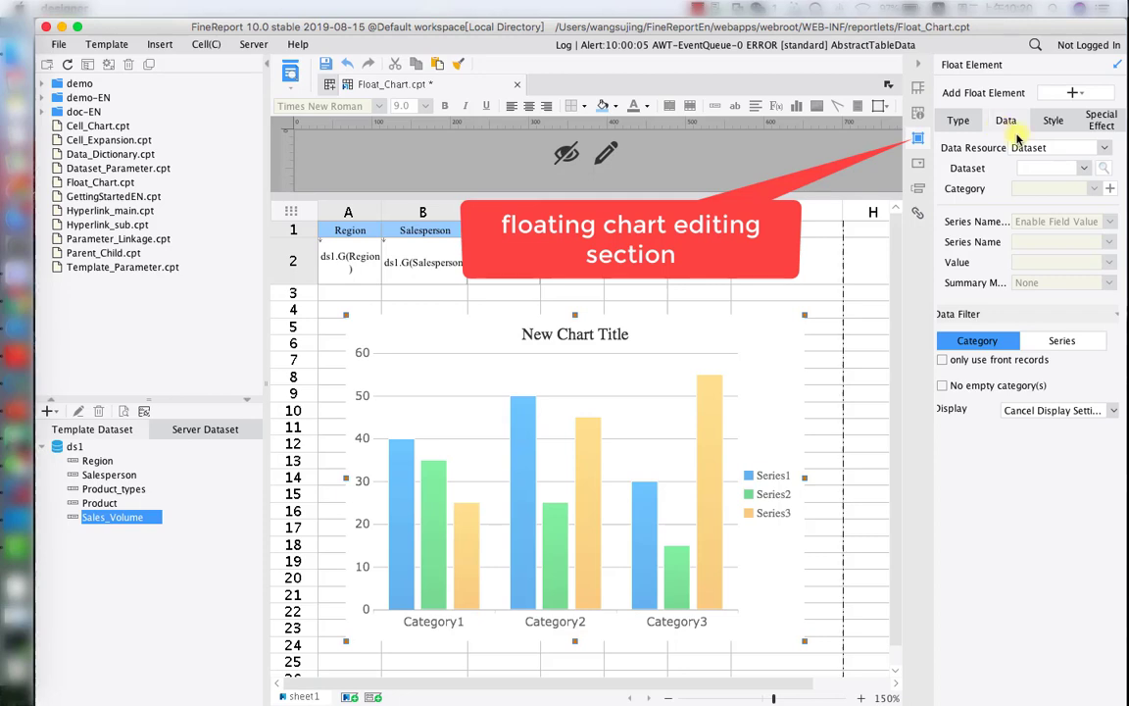
Use dataset ds1 with category Salesperson, series by field value Region, and value Sales_Volume.
left_click(1083, 167)
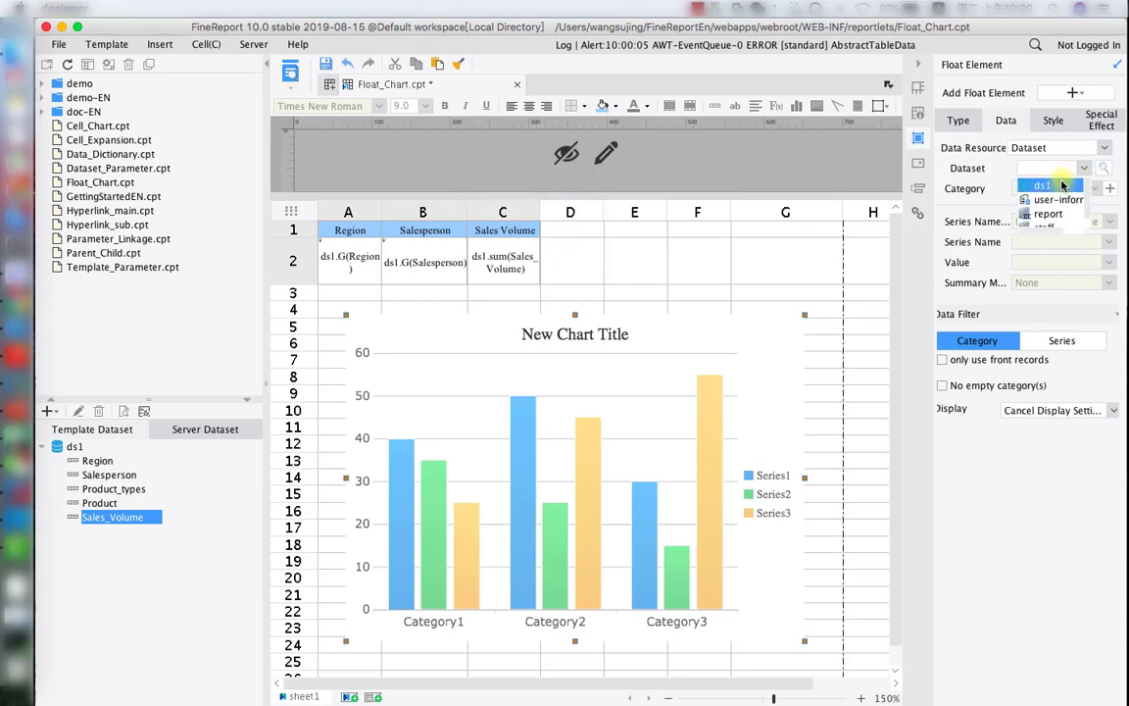
left_click(1061, 185)
left_click(1092, 188)
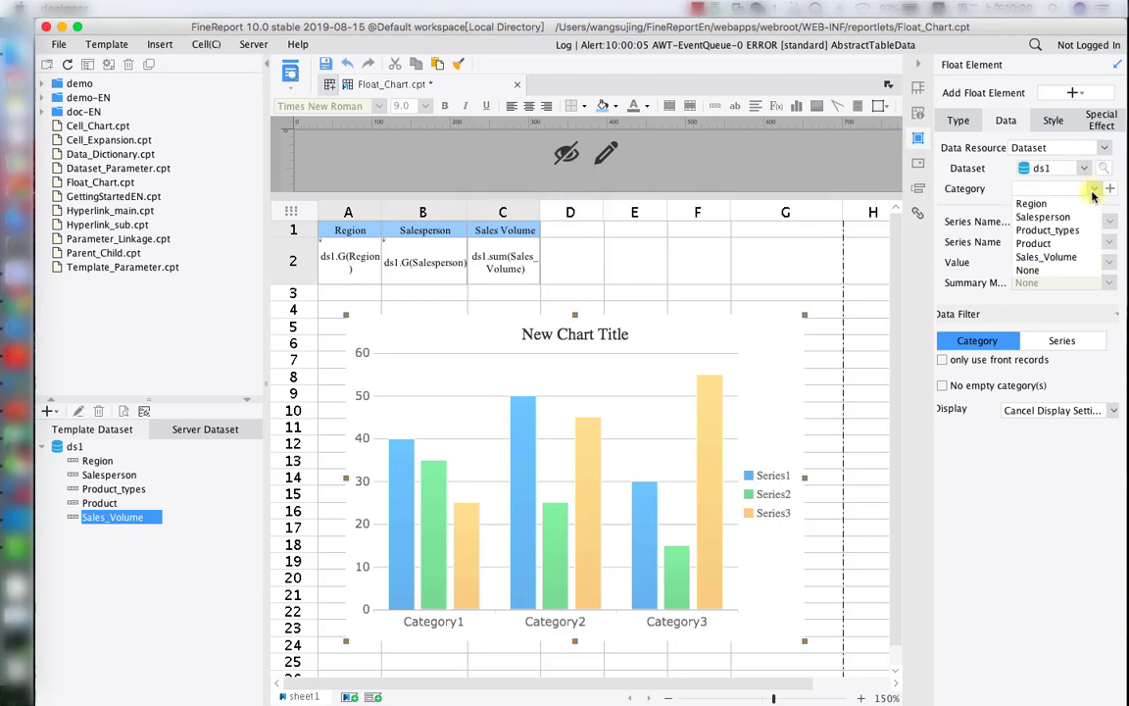
left_click(1074, 218)
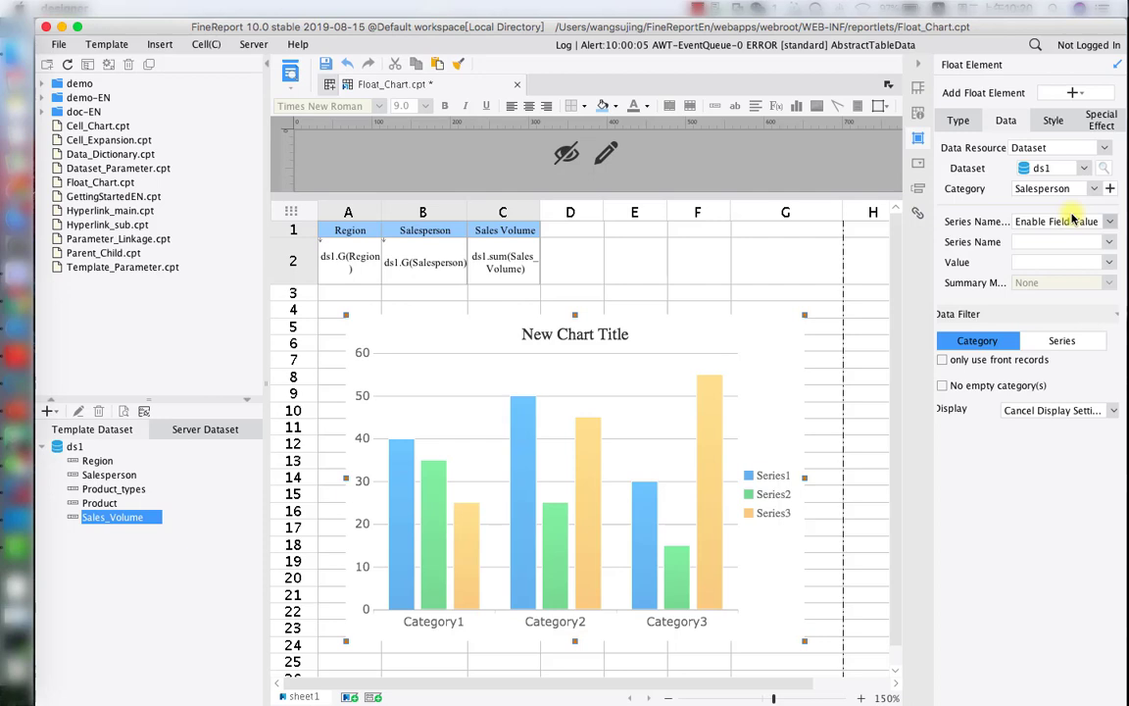
left_click(1079, 220)
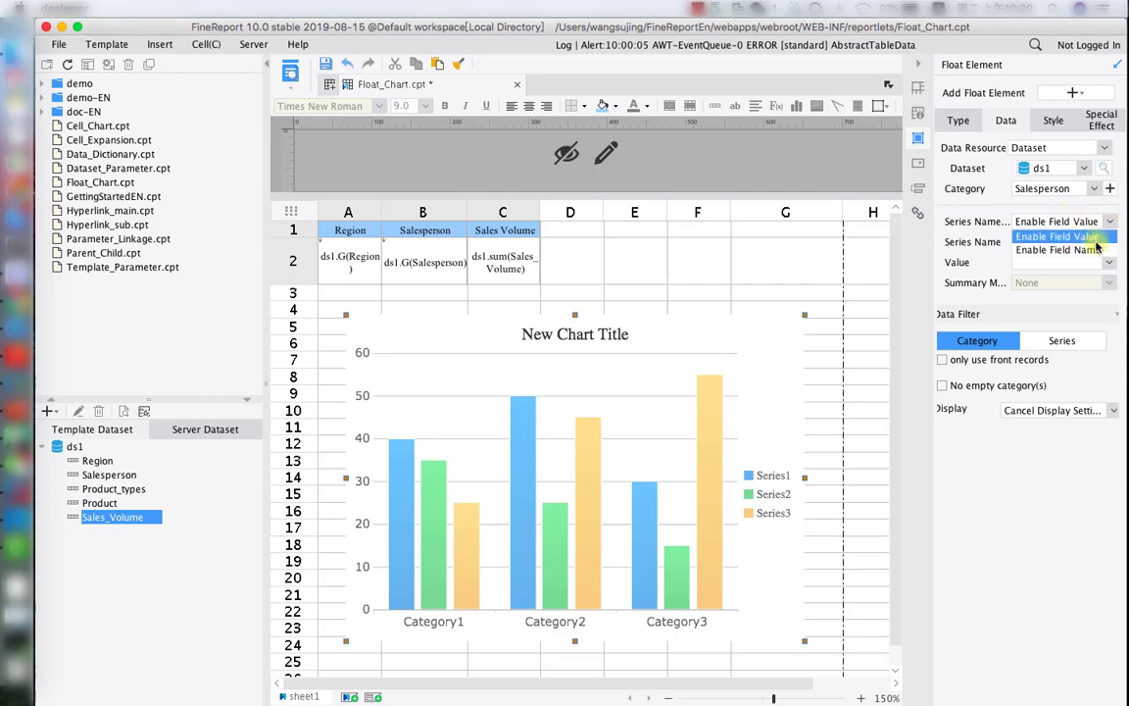
left_click(1099, 238)
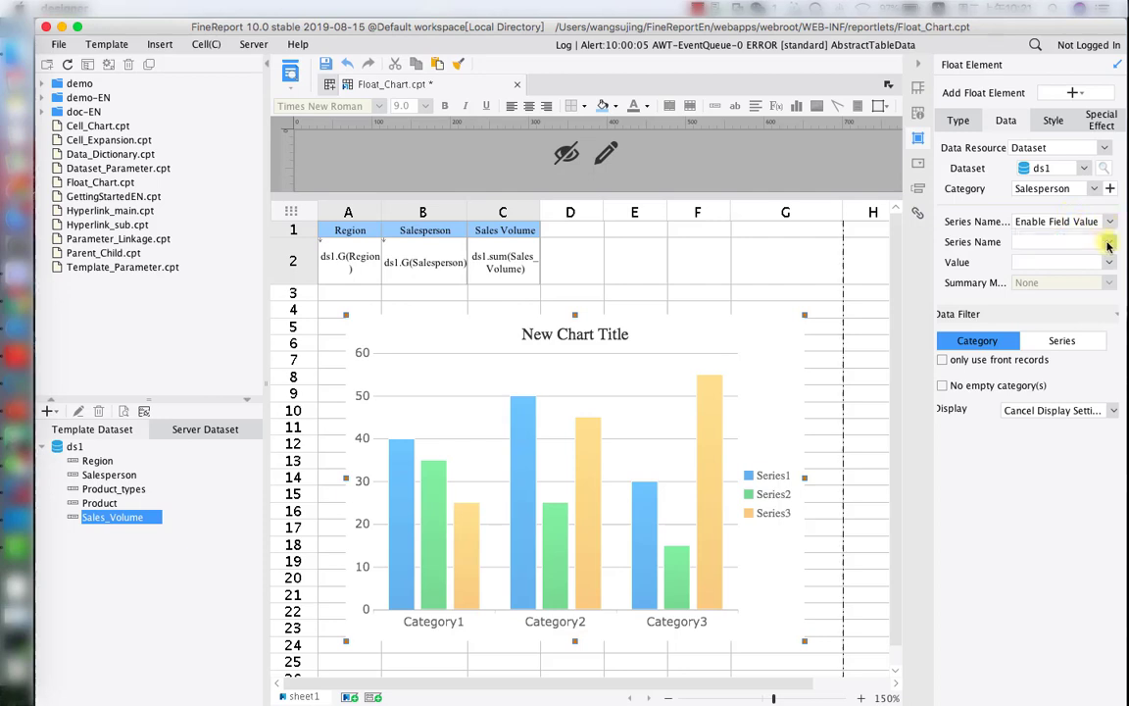
left_click(1109, 242)
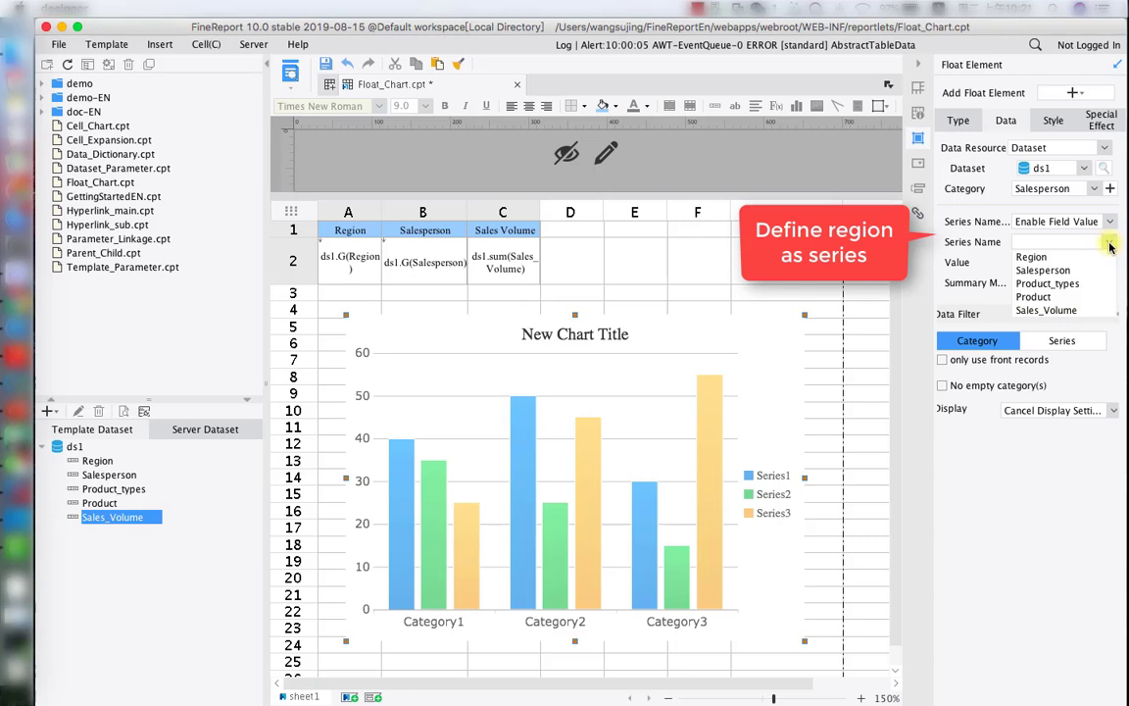
left_click(1034, 257)
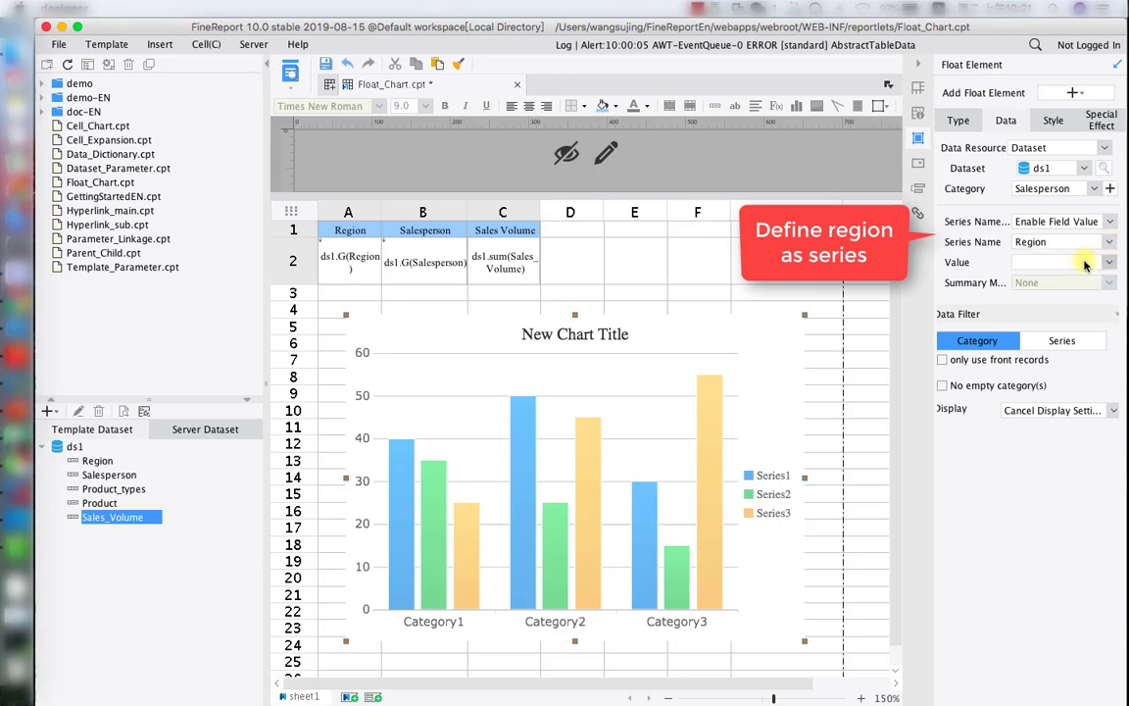
left_click(1086, 264)
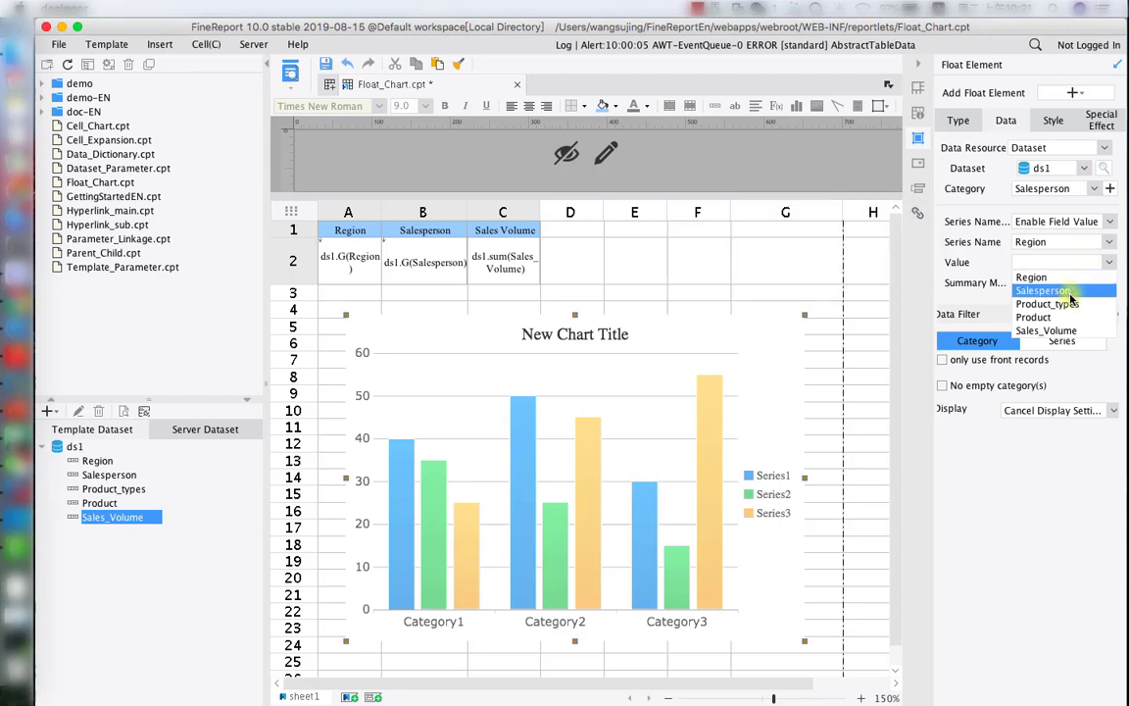
left_click(1056, 330)
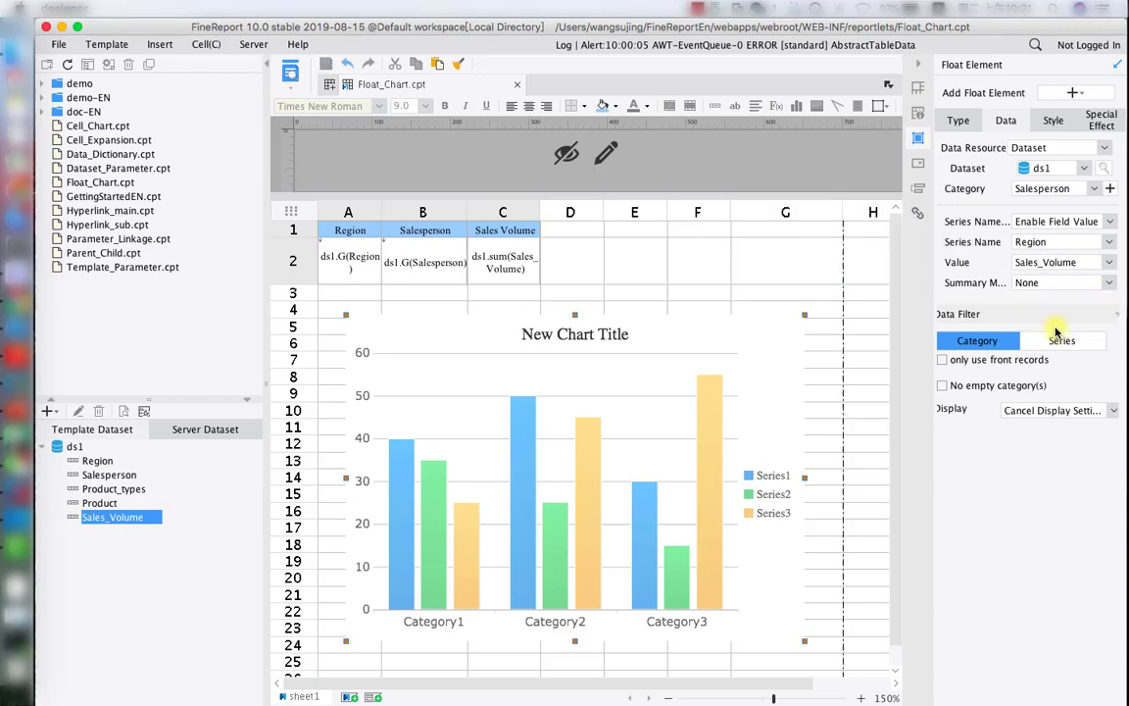
Hide the chart title and place the legend below the chart.
left_click(1051, 124)
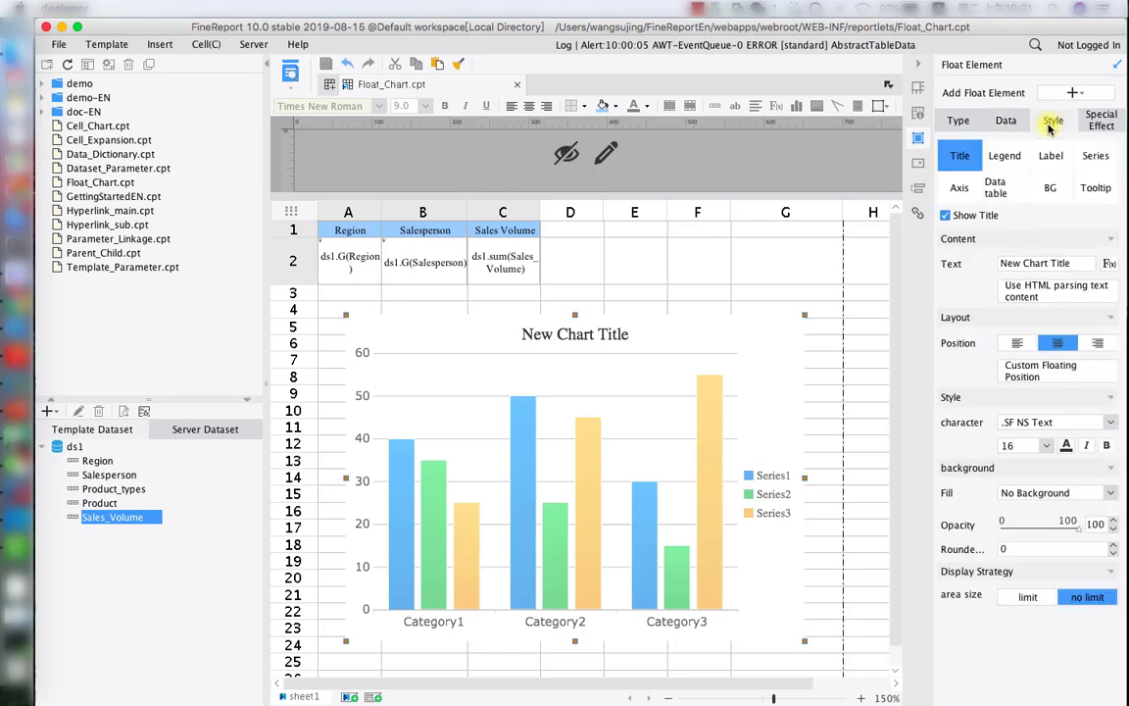
left_click(945, 217)
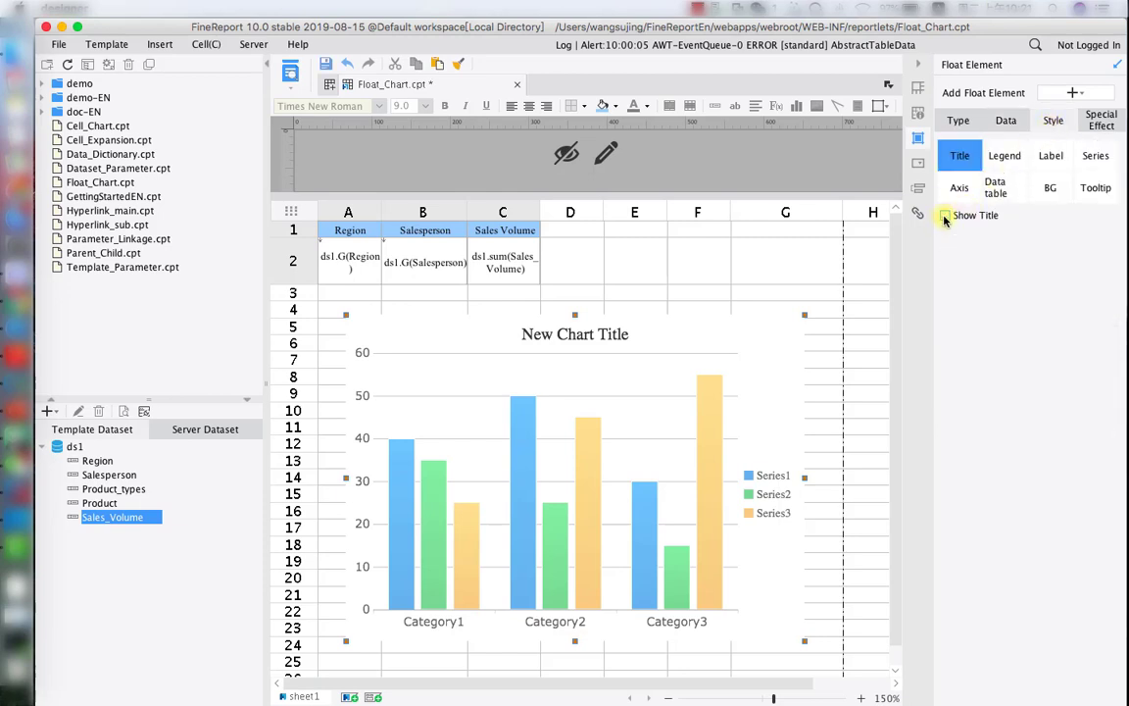
left_click(997, 161)
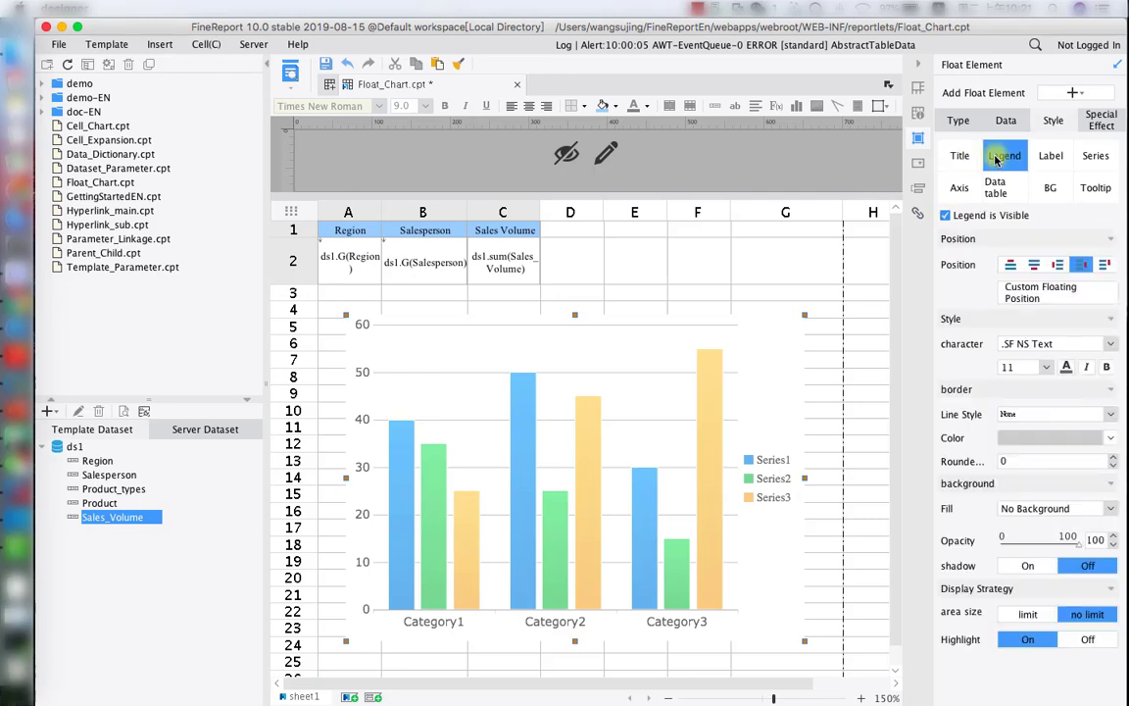
left_click(1034, 265)
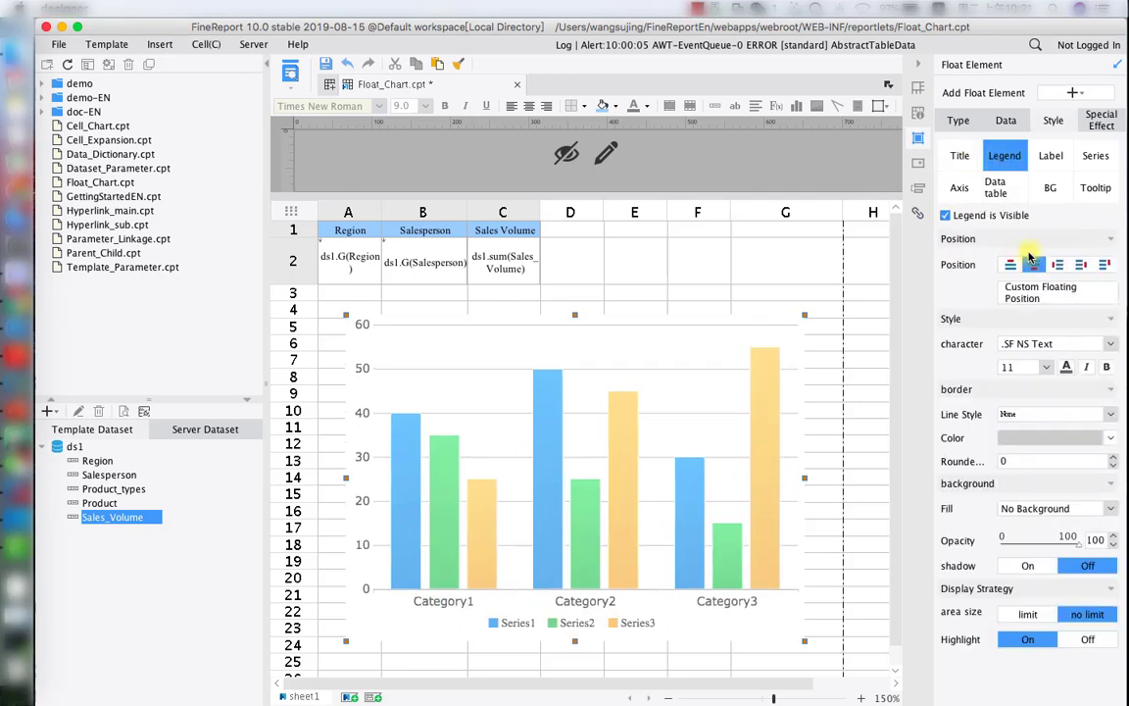
Turn on bar value labels, rotate X-axis labels to about -35°, and shorten row 2.
left_click(1051, 167)
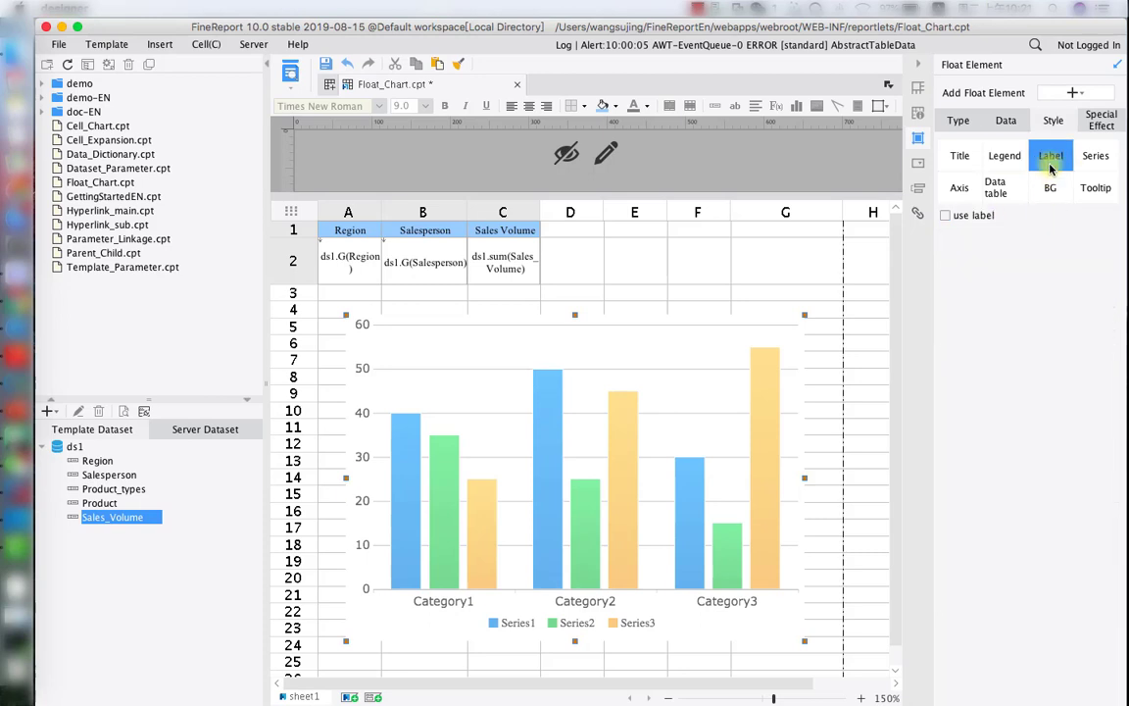
left_click(951, 216)
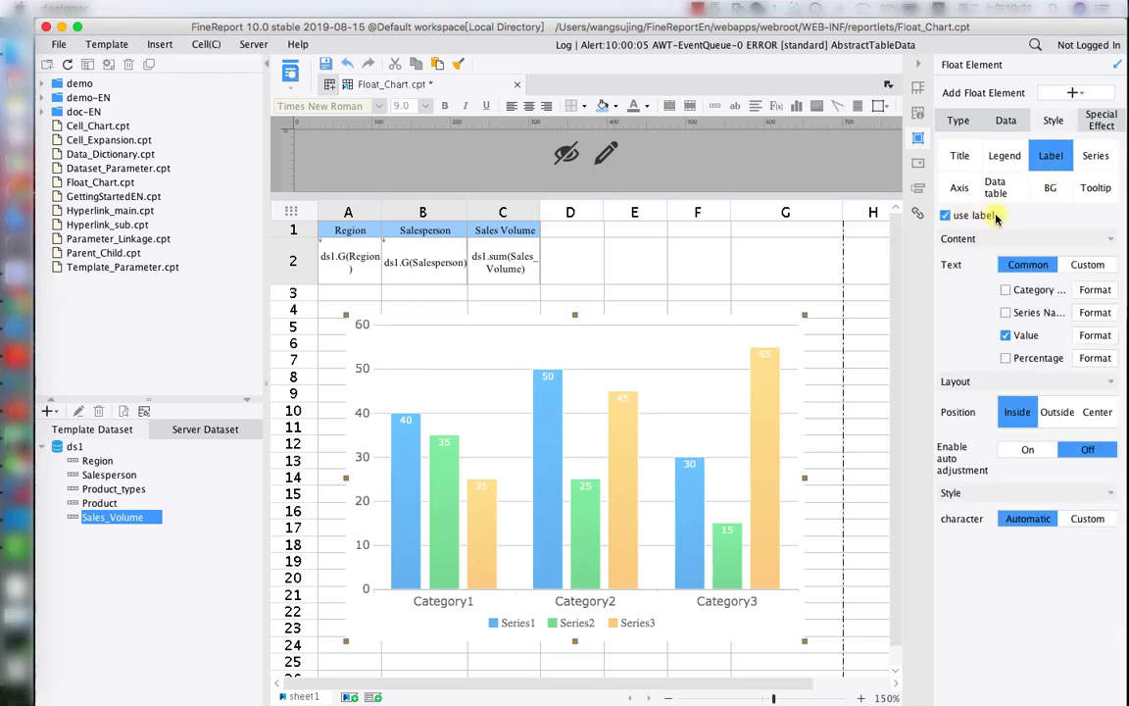
left_click(969, 196)
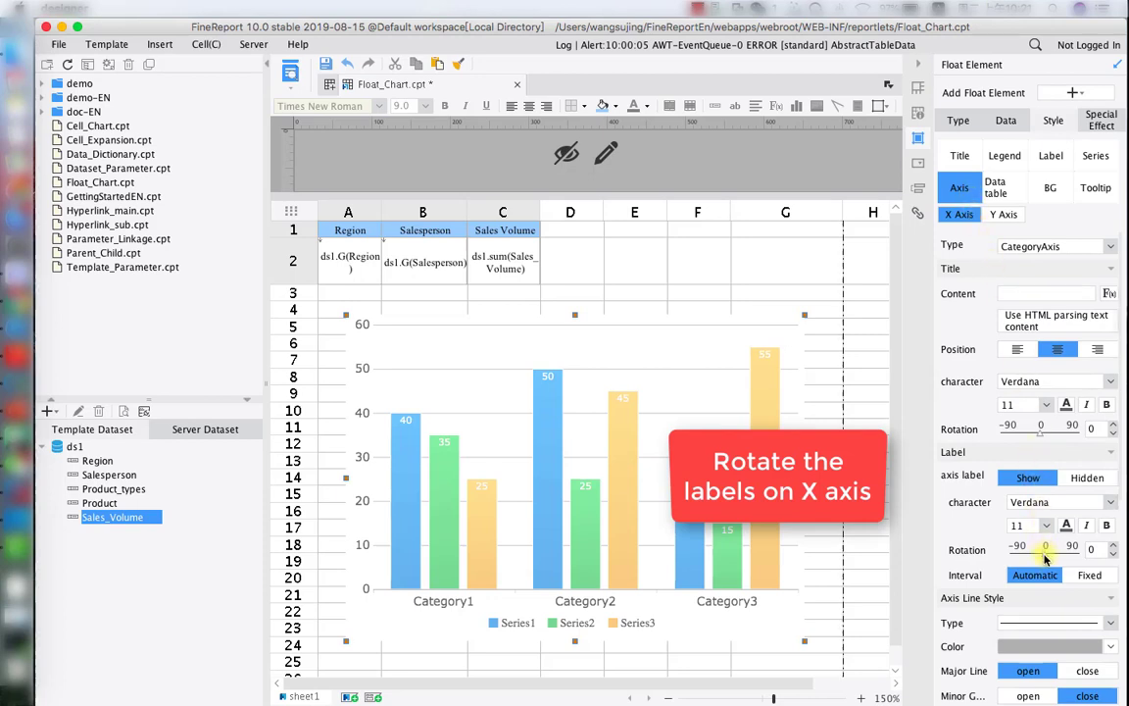
left_click_drag(1045, 553, 1030, 556)
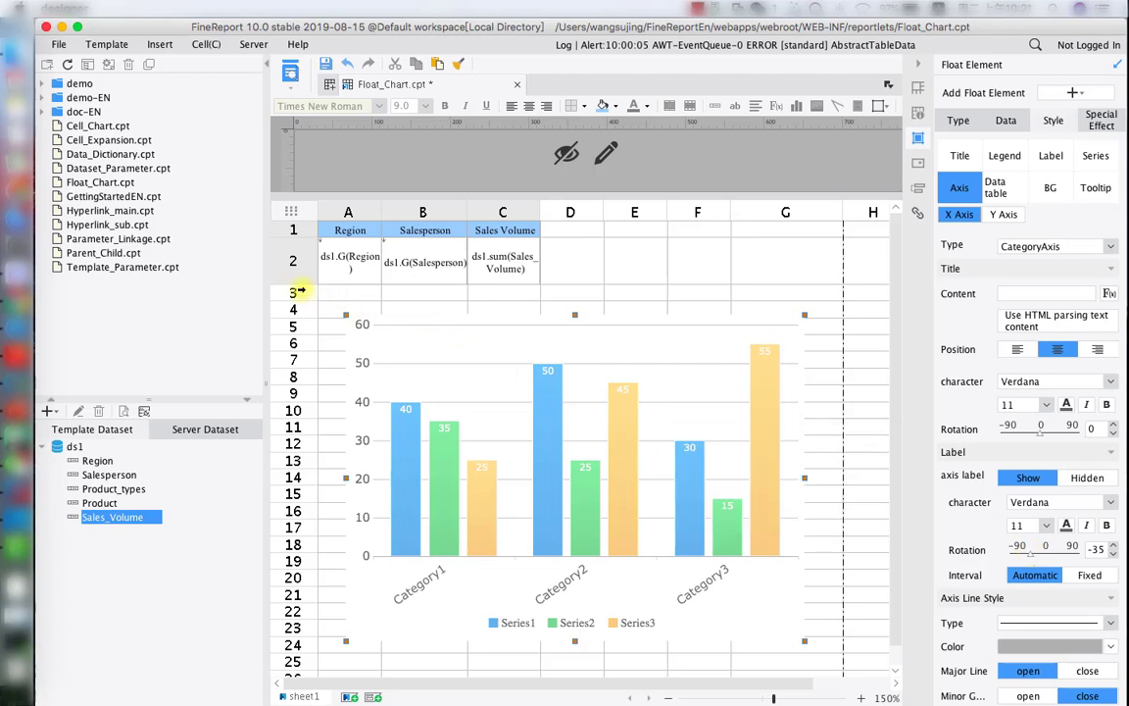
left_click_drag(300, 290, 310, 257)
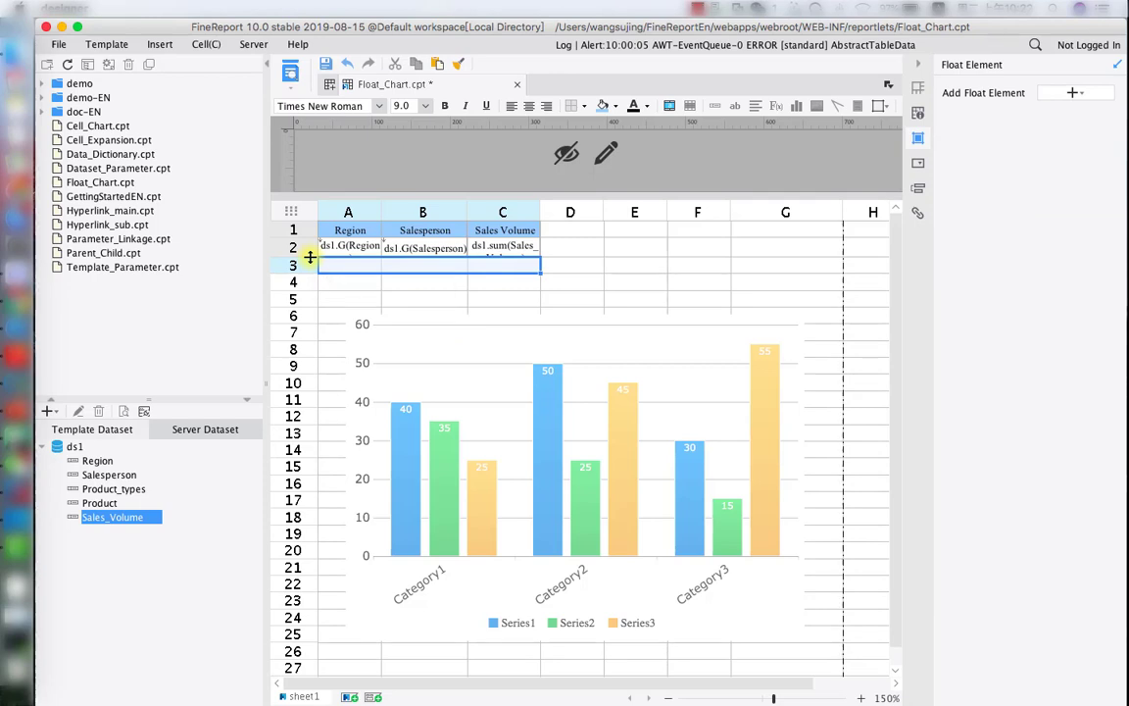
Save, stretch the chart from column A into column H, and preview it in the browser.
left_click(298, 251)
key("super+s")
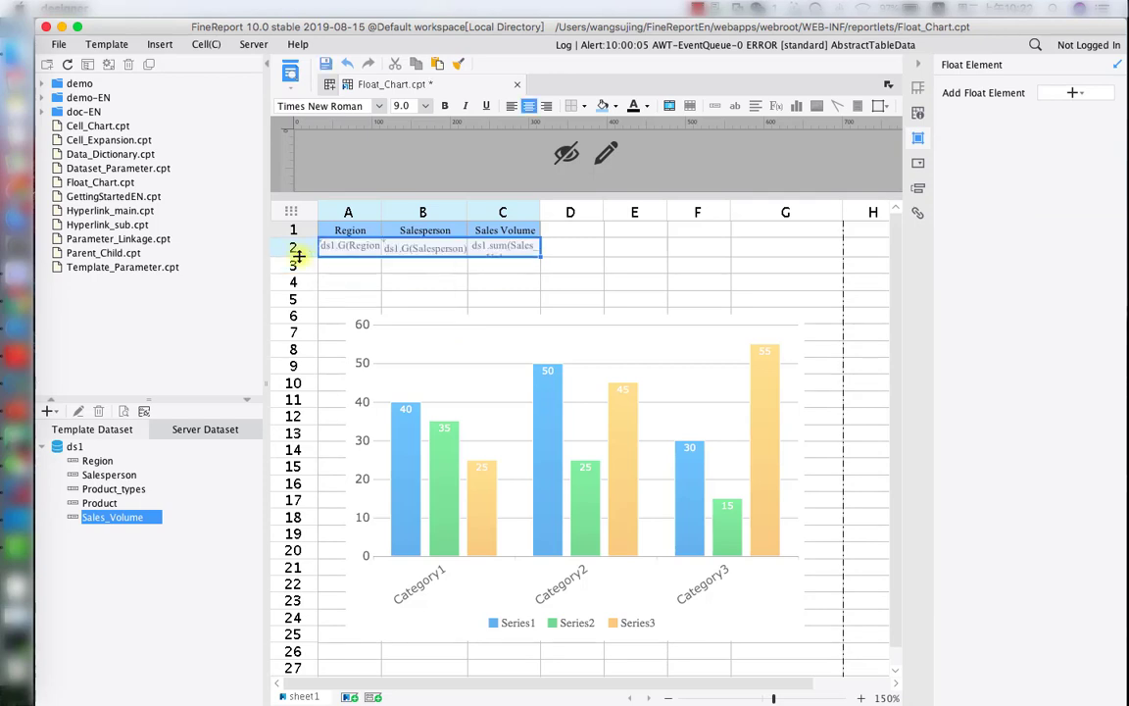
left_click(792, 433)
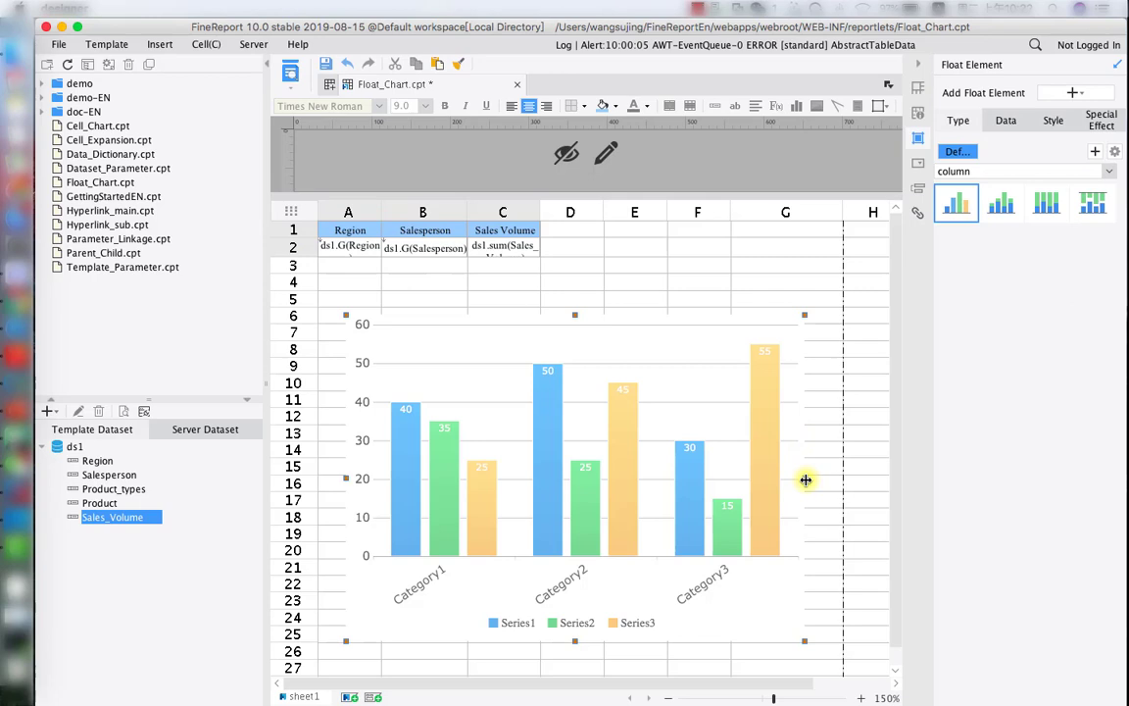
left_click_drag(805, 480, 871, 481)
left_click_drag(345, 478, 310, 479)
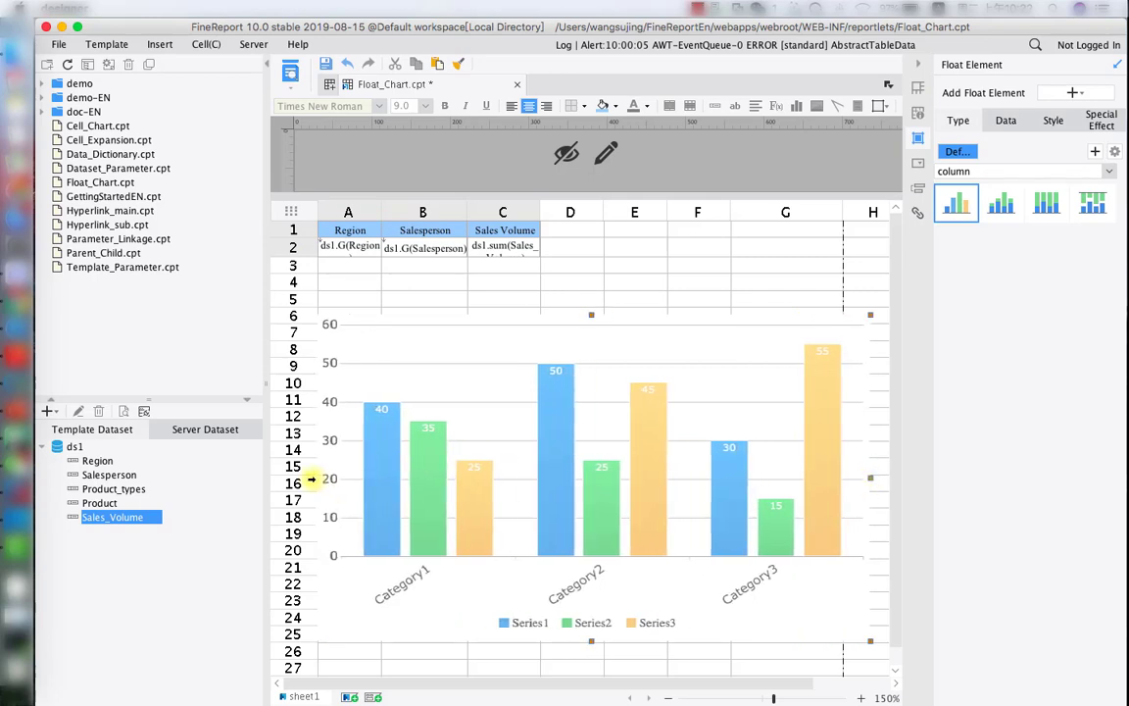
left_click(288, 72)
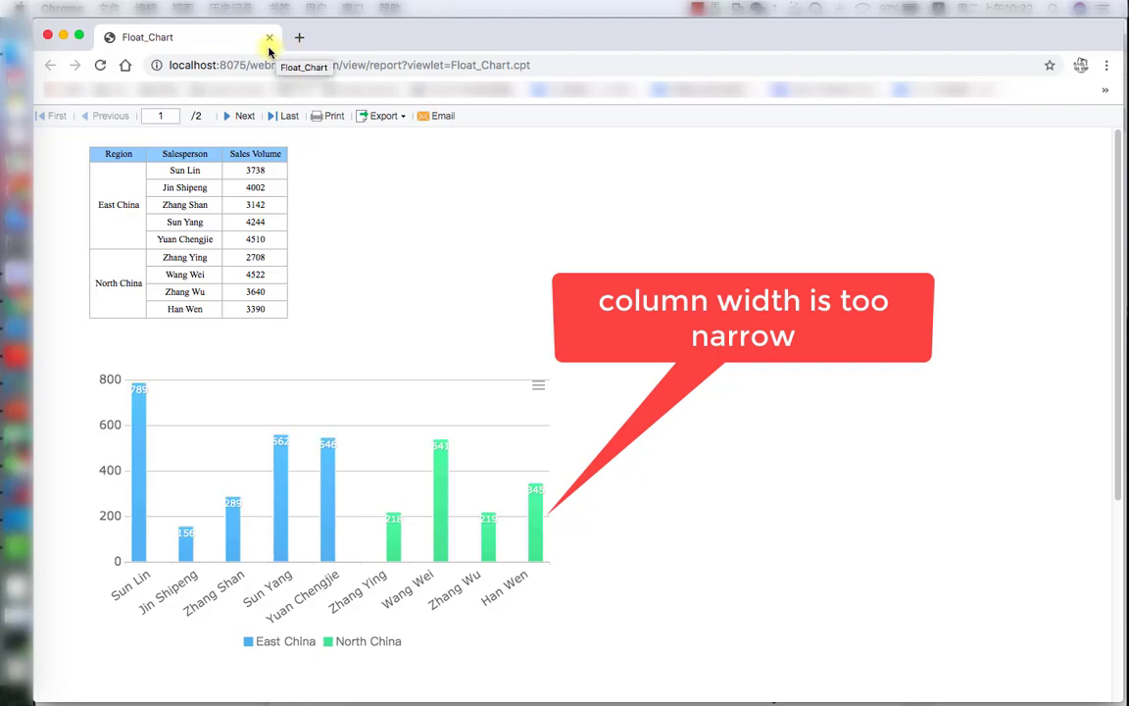
Close the Chrome preview of Float_Chart after checking the chart.
left_click(48, 35)
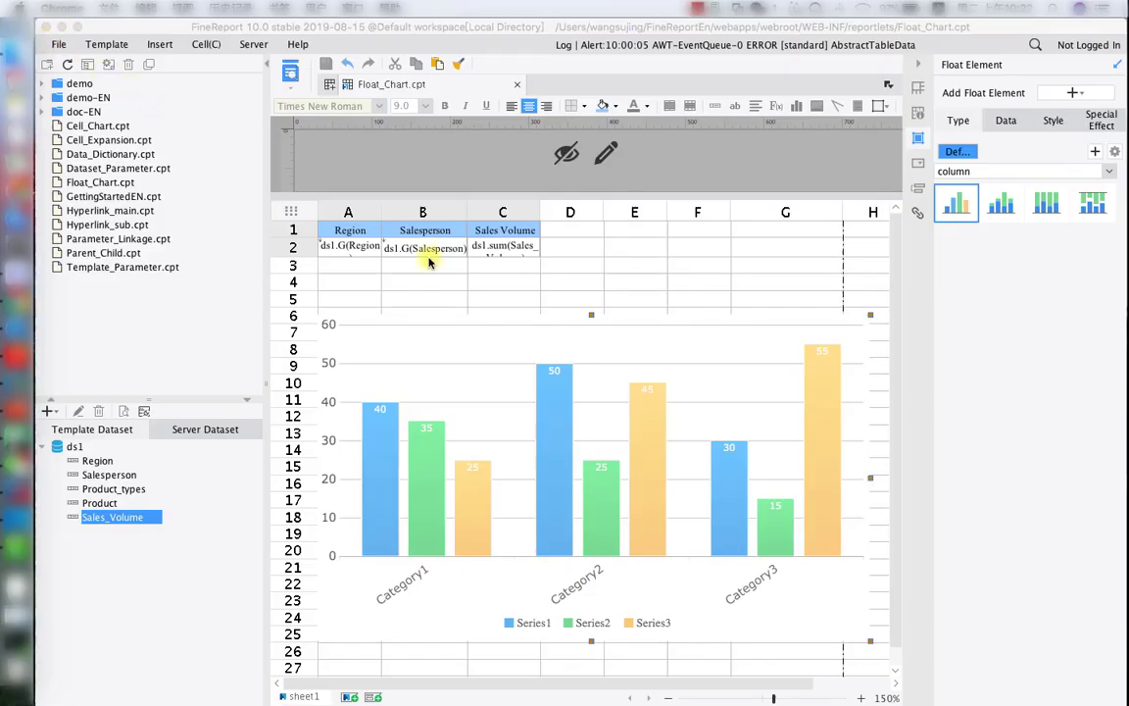
In the Series style, turn on fixed column width and set it to 30.
left_click(634, 299)
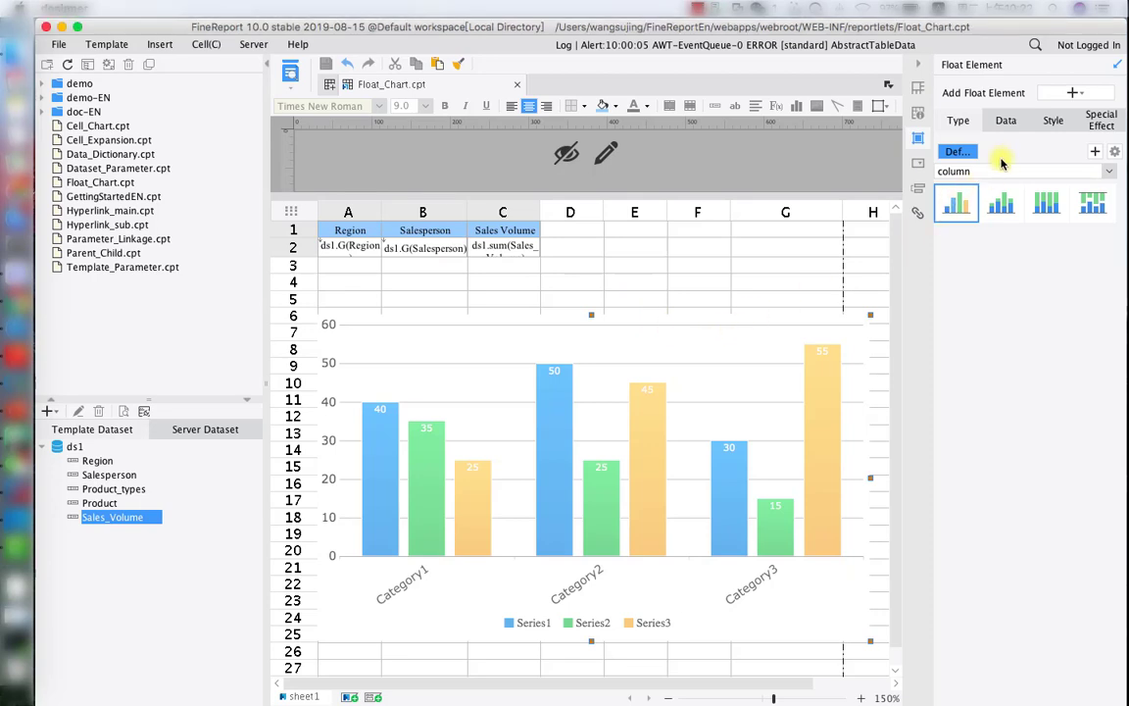
left_click(1049, 126)
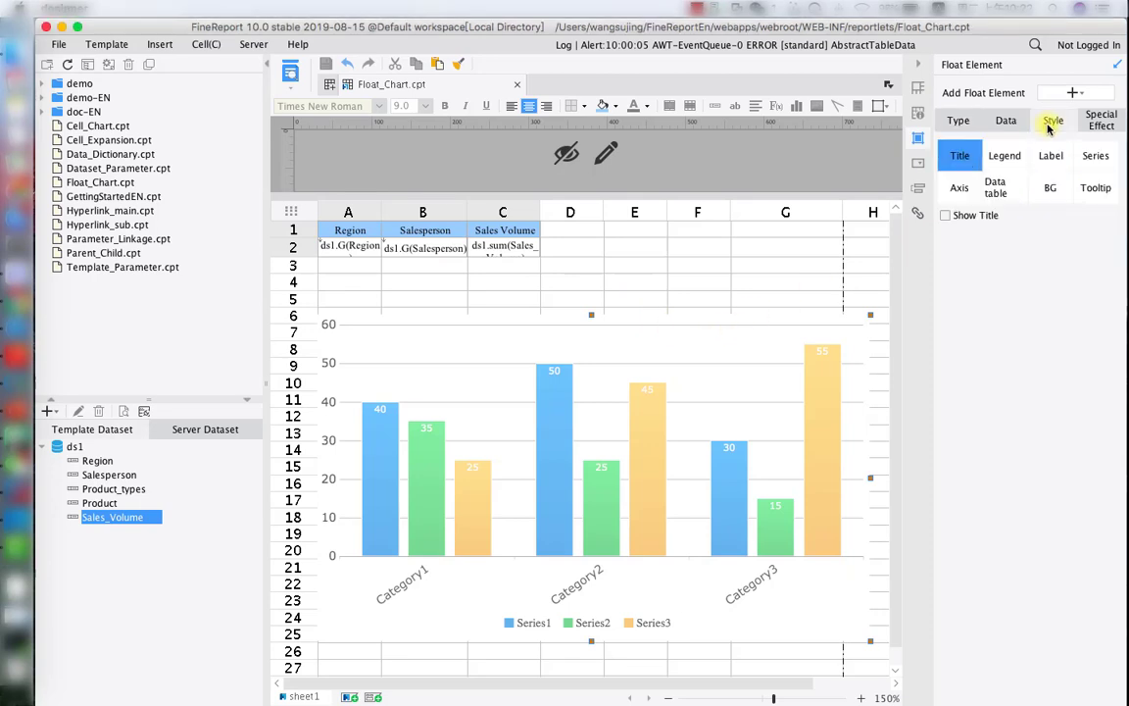
left_click(1098, 155)
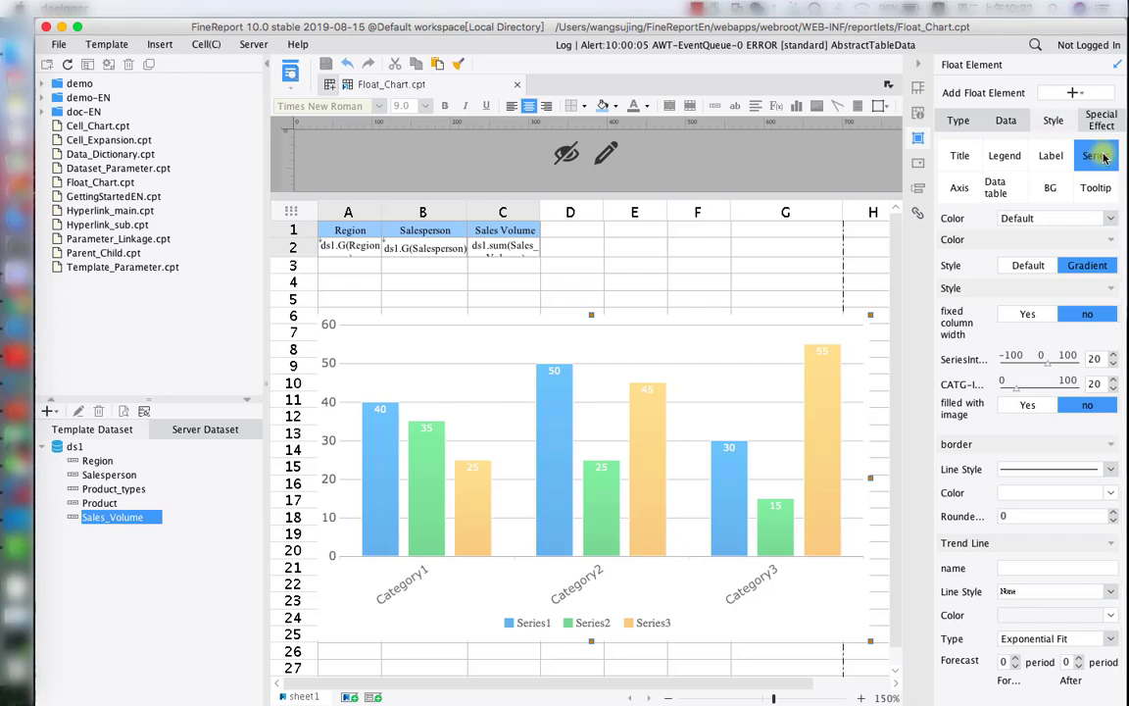
left_click(1028, 314)
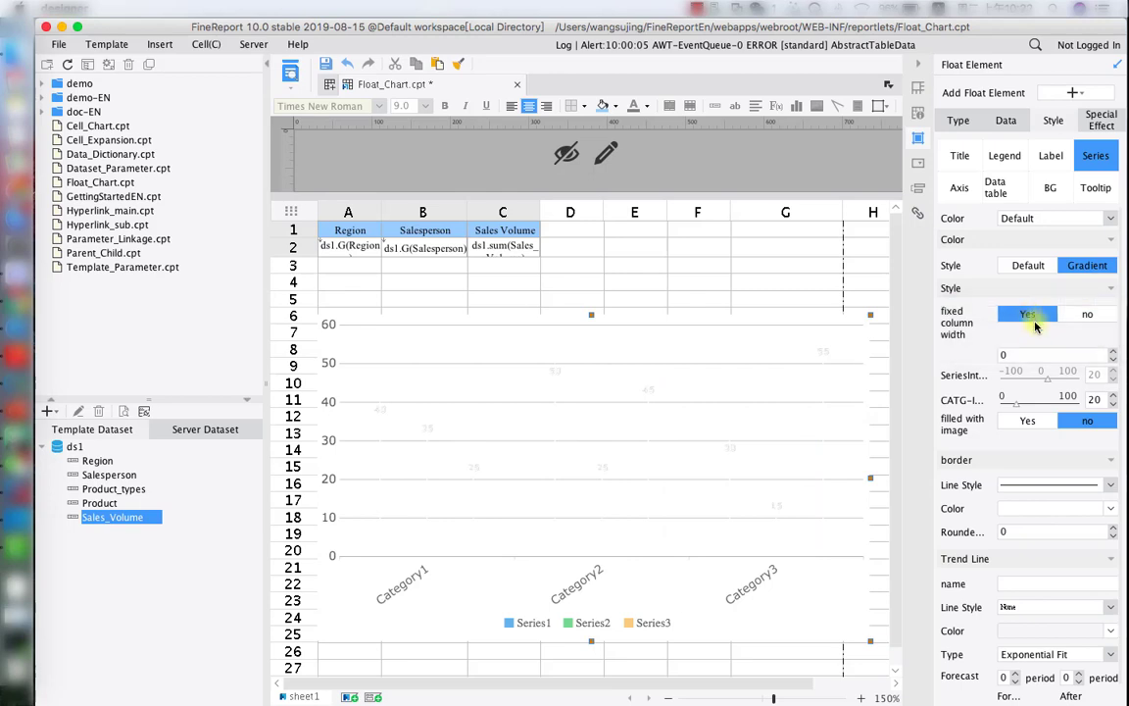
left_click(1113, 351)
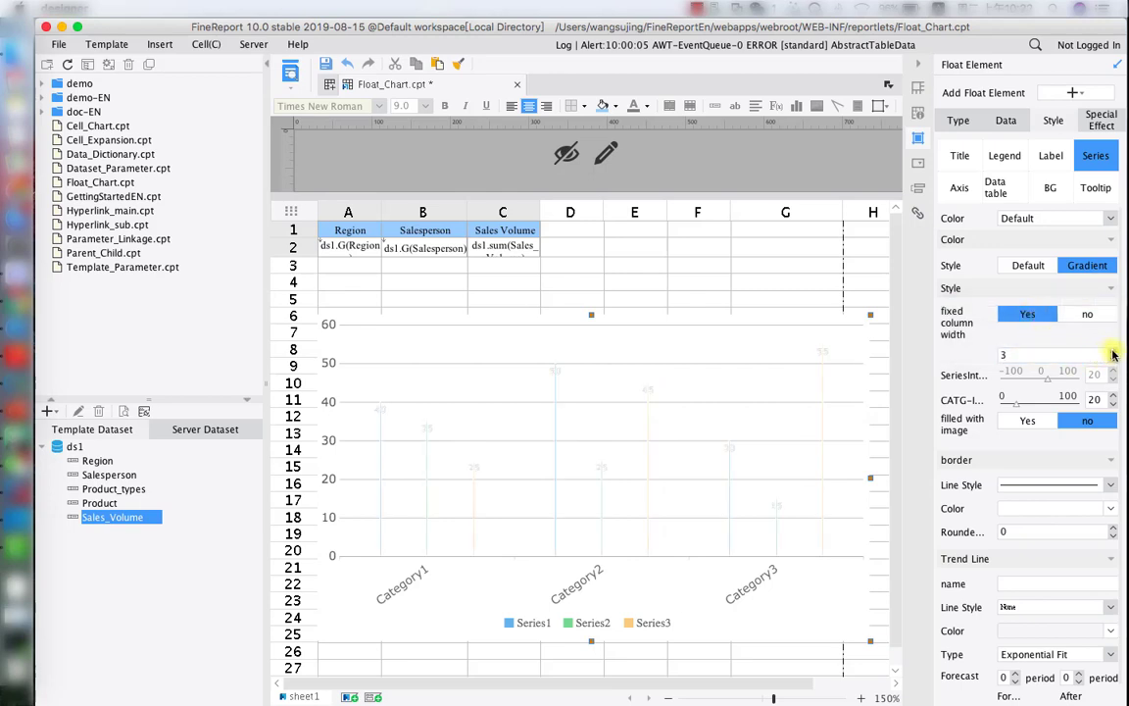
left_click(1113, 351)
left_click(1112, 351)
left_click(1113, 351)
left_click(1113, 351)
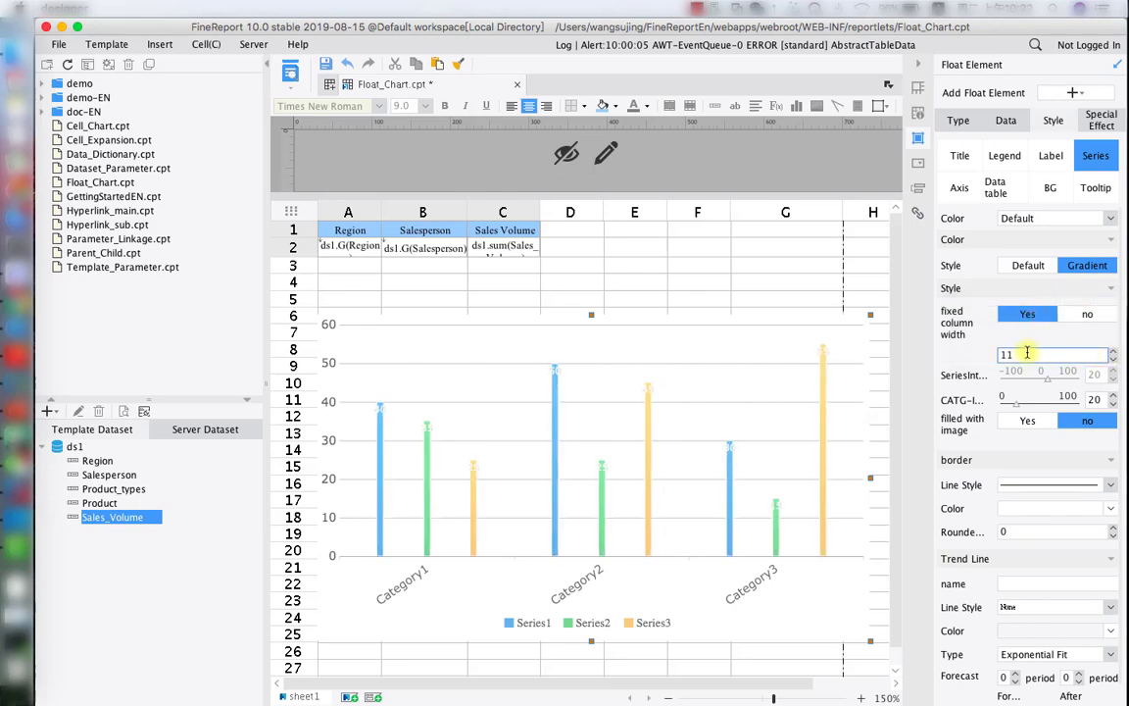
left_click_drag(1098, 355, 998, 355)
type("30")
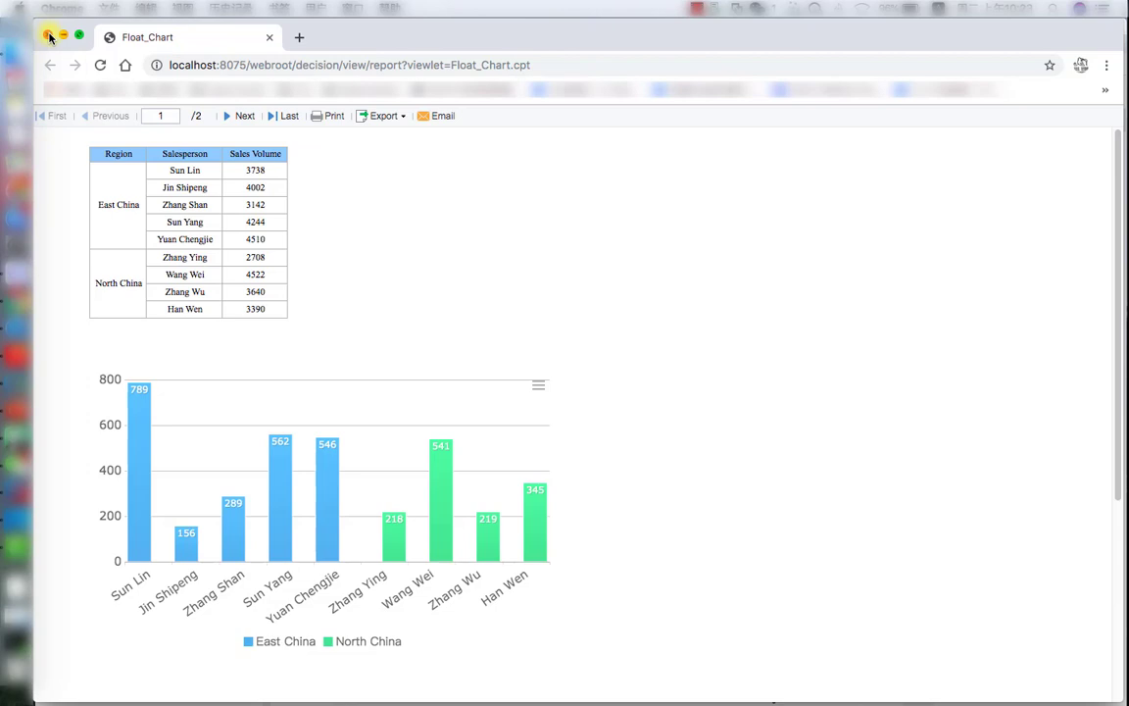
Close the preview and switch the chart's series naming to Enable Field Name.
left_click(49, 36)
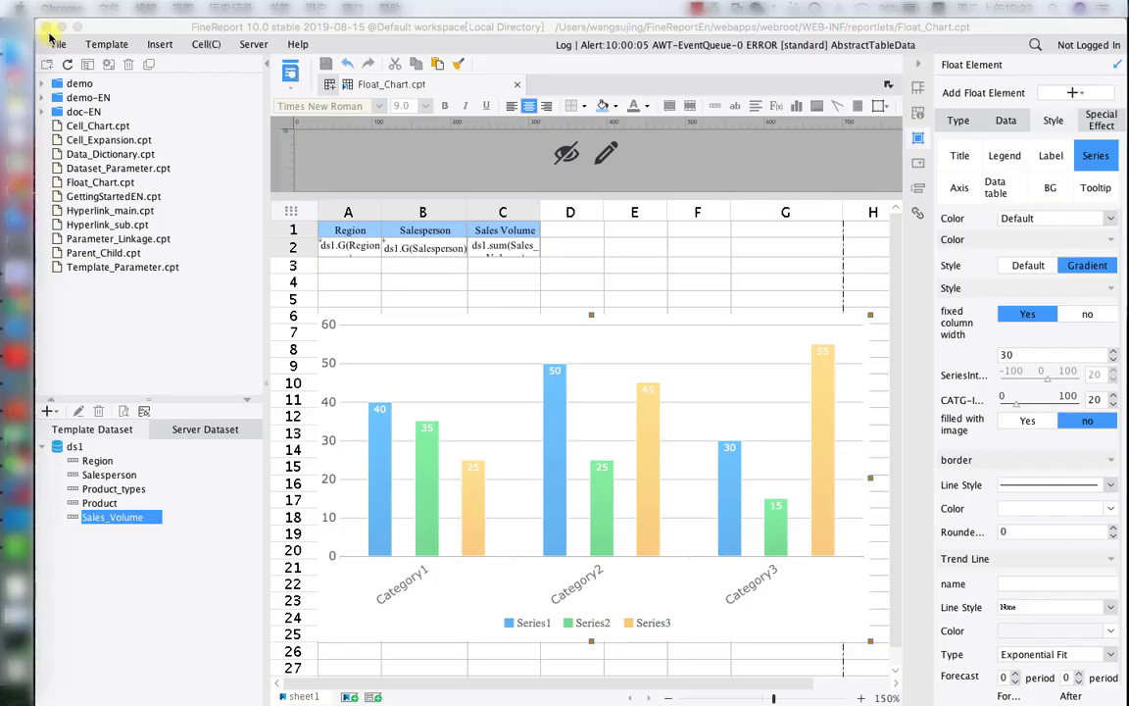
left_click(1004, 120)
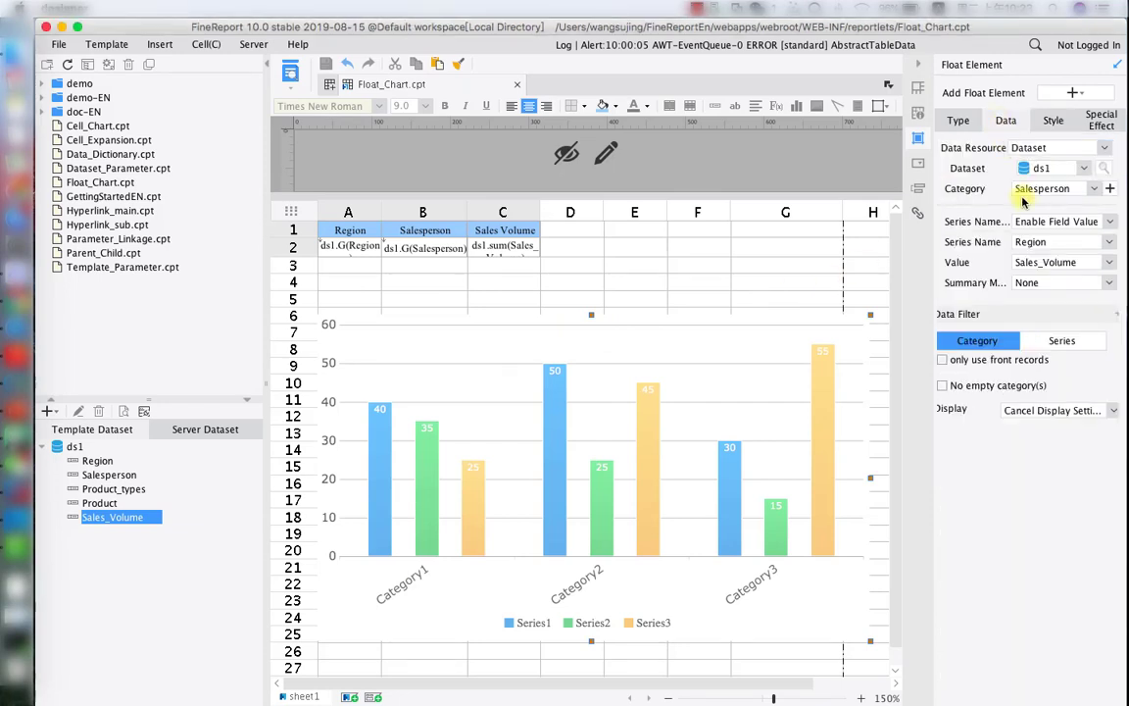
left_click(1042, 224)
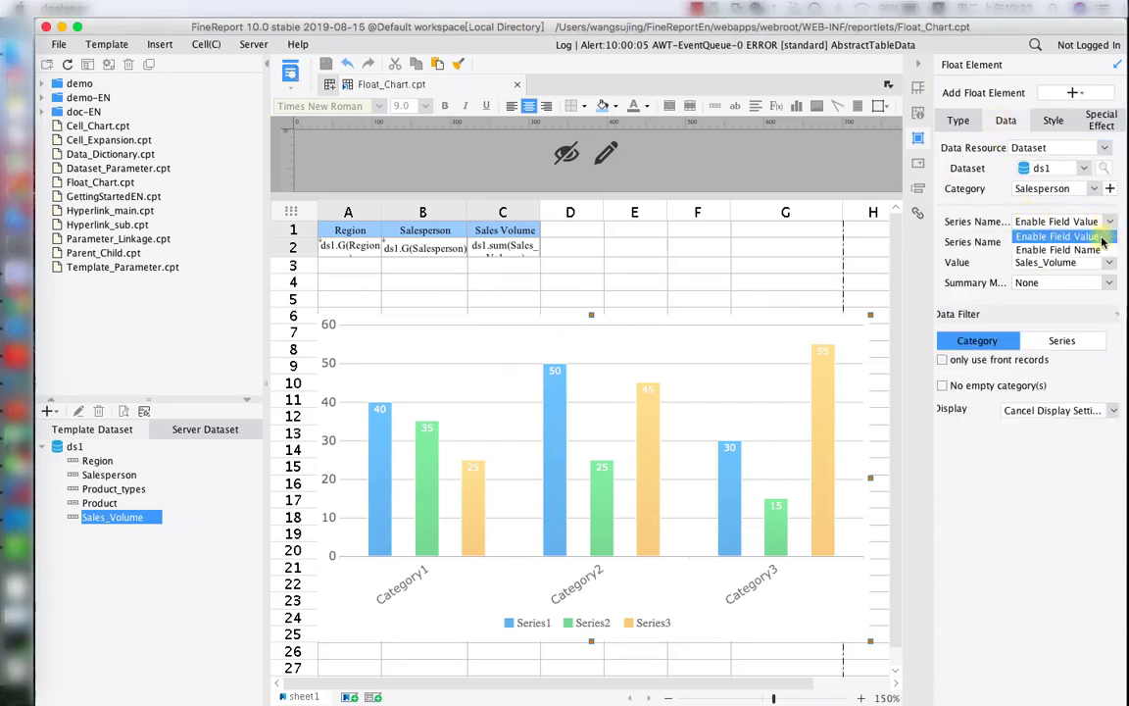
left_click(1093, 253)
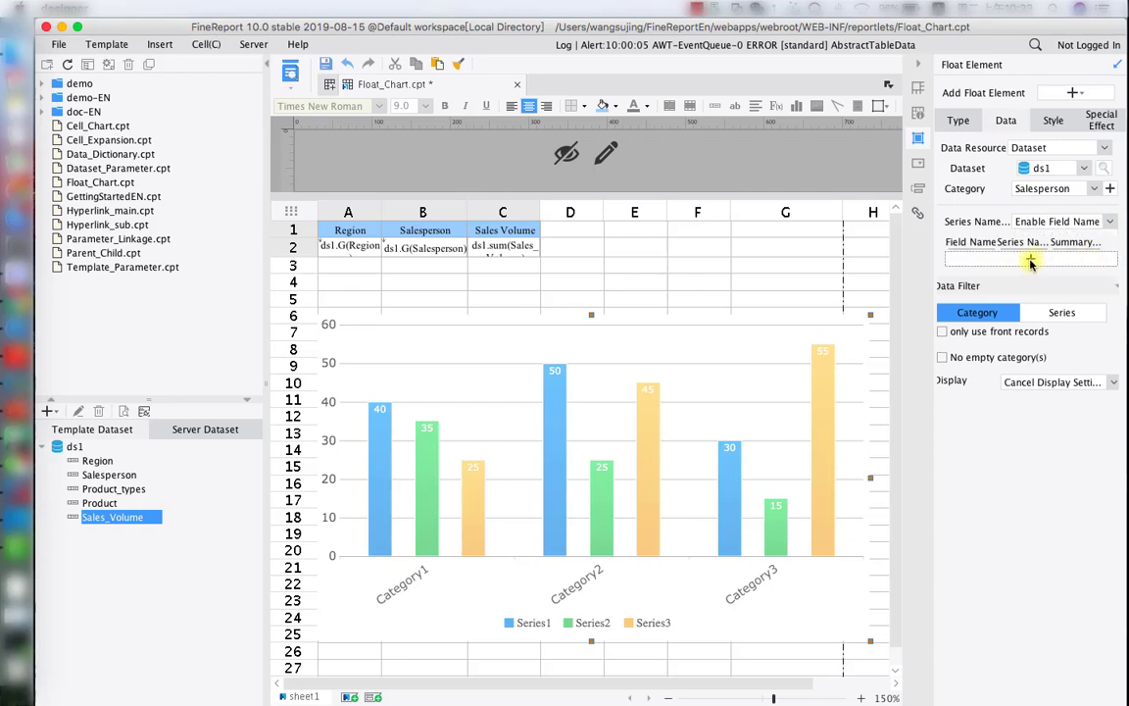
Add one series with Sales_Volume as its field name.
left_click(1030, 261)
left_click(980, 258)
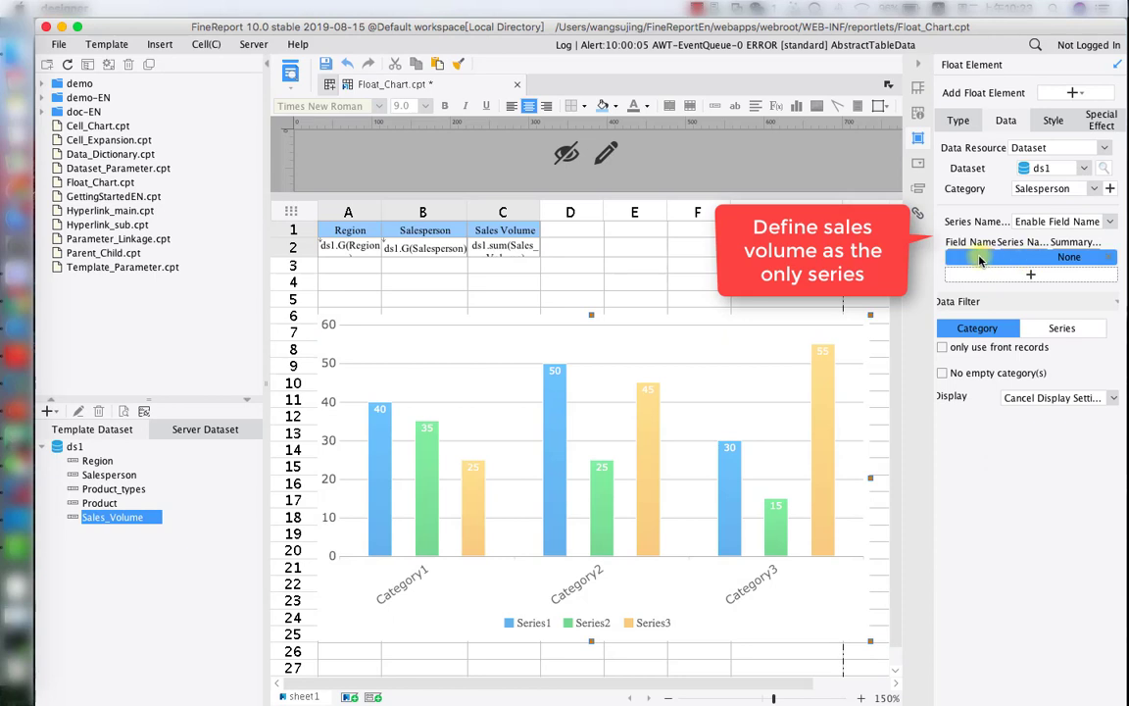
left_click(979, 258)
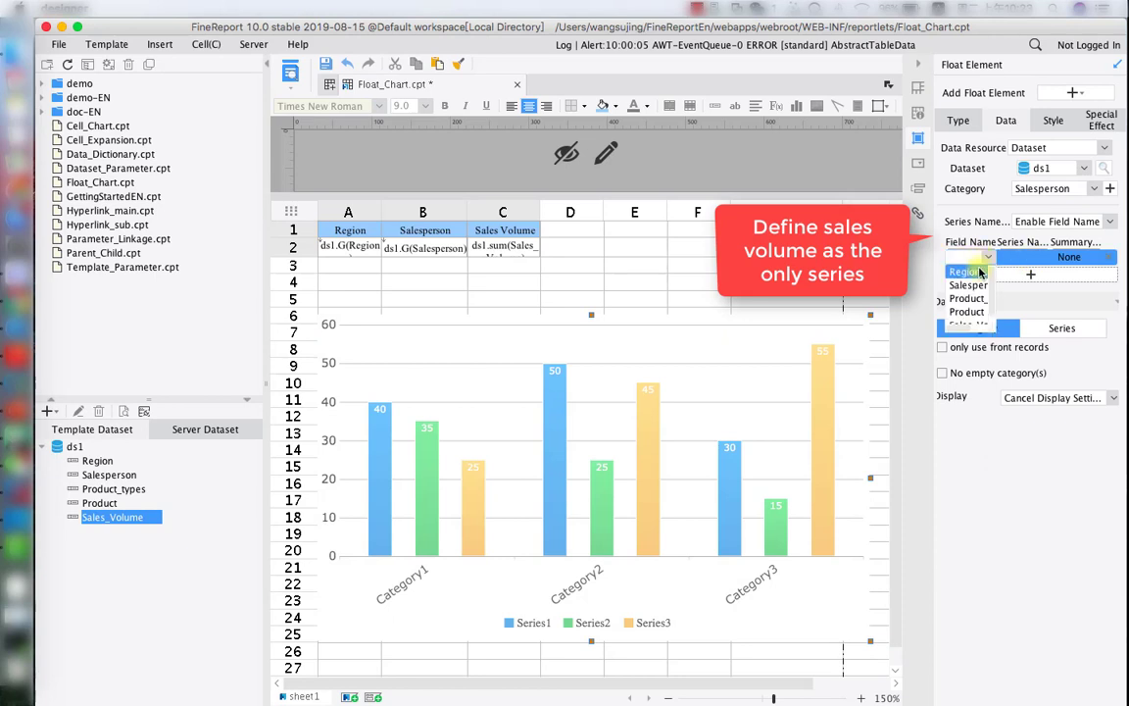
left_click(974, 316)
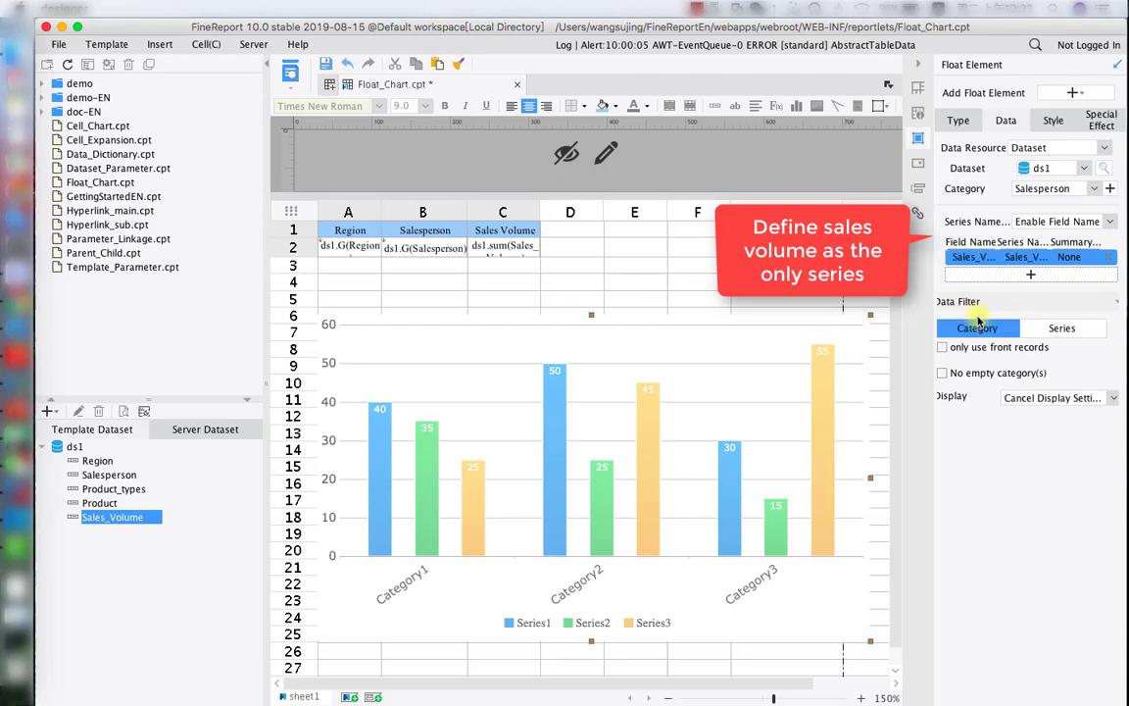
Preview Float_Chart in Chrome to check the single Sales_Volume series.
left_click(290, 71)
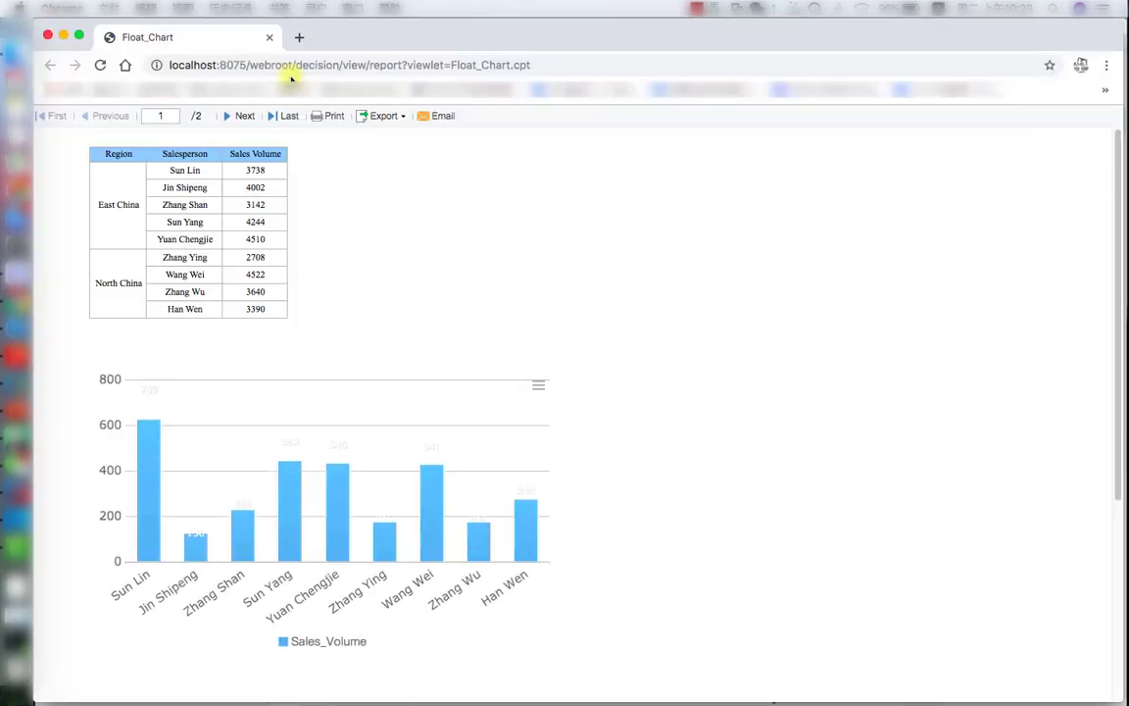